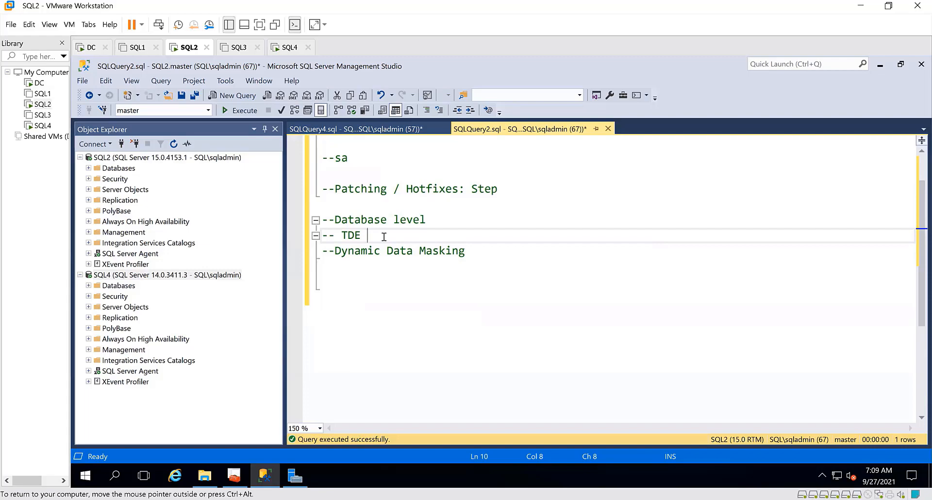
# Step: Paste the copied TDE encryption script below the Dynamic Data Masking comment and review its opening backup section
pyautogui.click(352, 279)
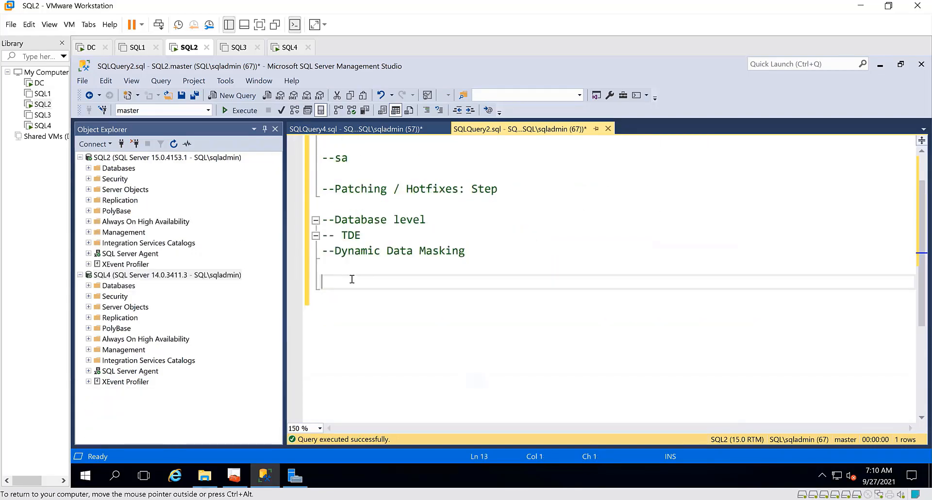
pyautogui.hotkey('ctrl', 'v')
pyautogui.scroll(13, 485, 260)
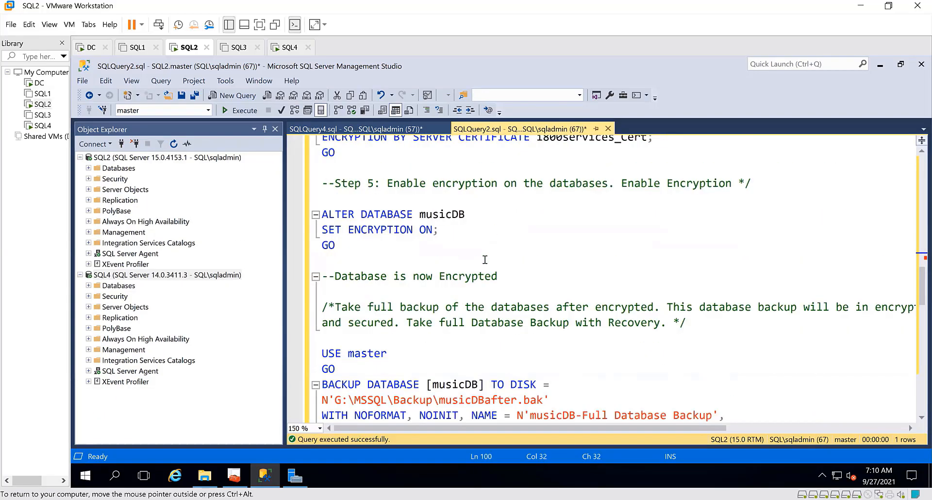
pyautogui.scroll(8, 485, 260)
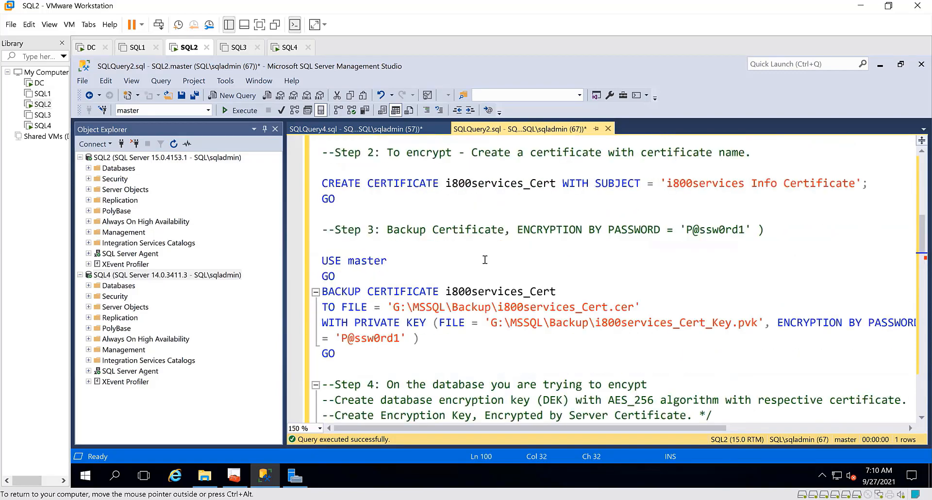
pyautogui.scroll(4, 485, 260)
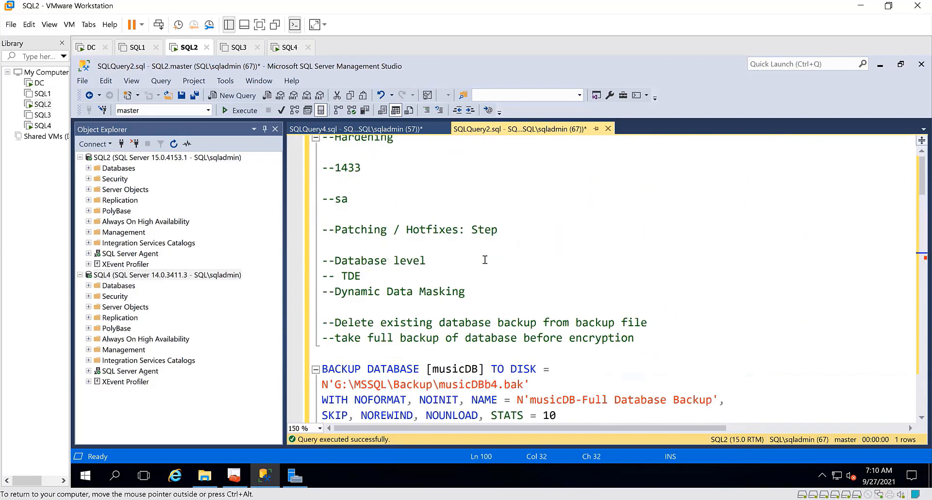
pyautogui.scroll(-1, 485, 260)
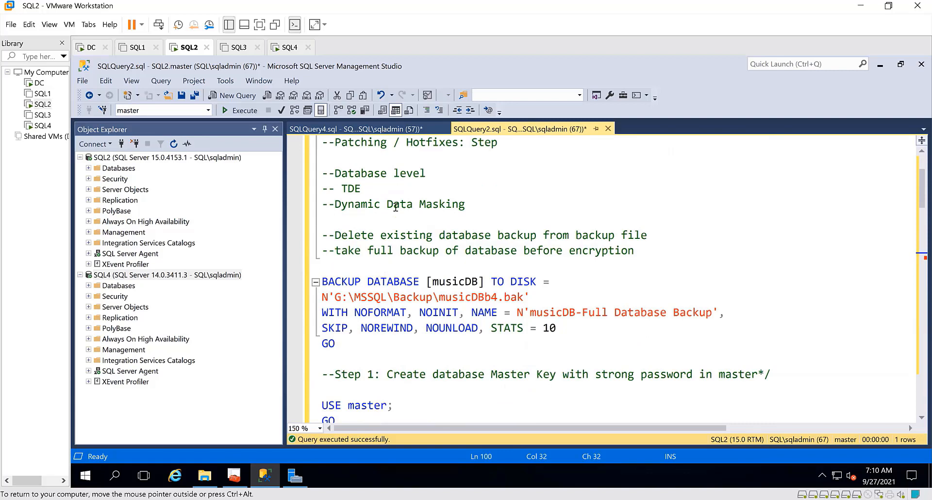
pyautogui.scroll(-1, 395, 207)
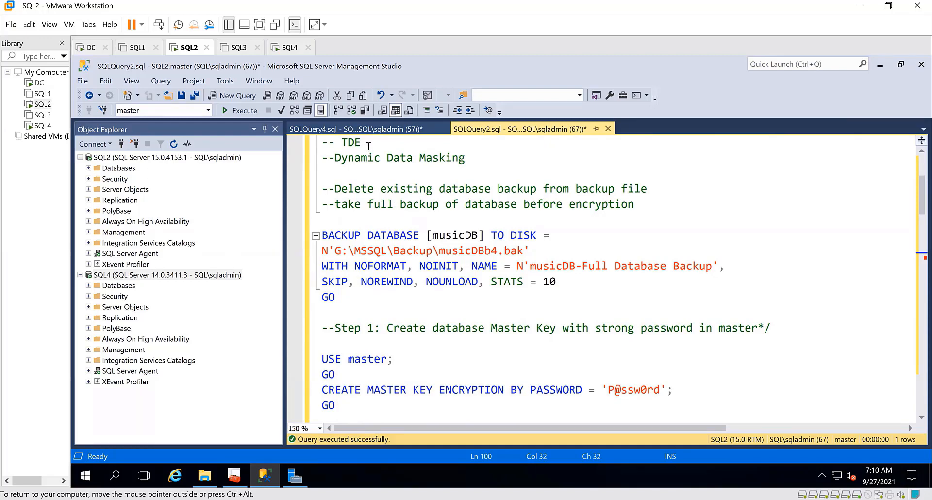
# Step: Expand the databases of the SQL2 instance to check which database the TDE script should target
pyautogui.moveTo(368, 146); pyautogui.dragTo(329, 143)
pyautogui.click(88, 168)
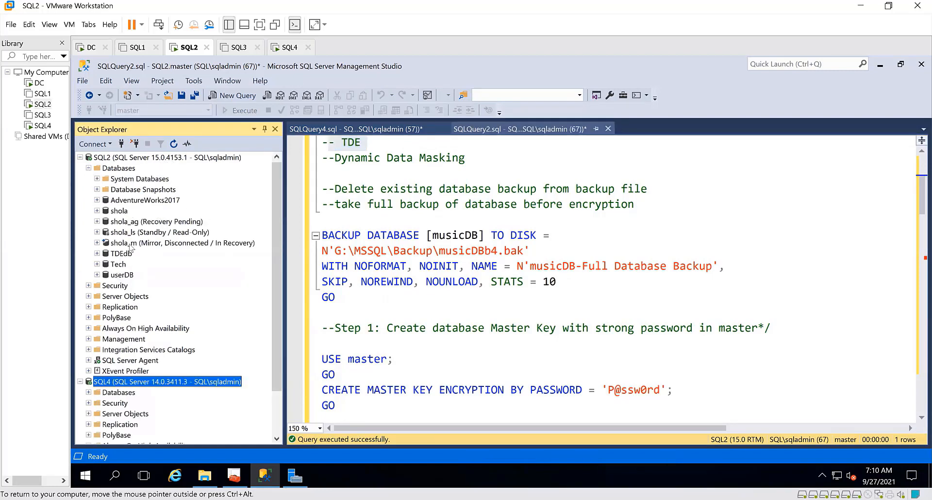
pyautogui.click(551, 228)
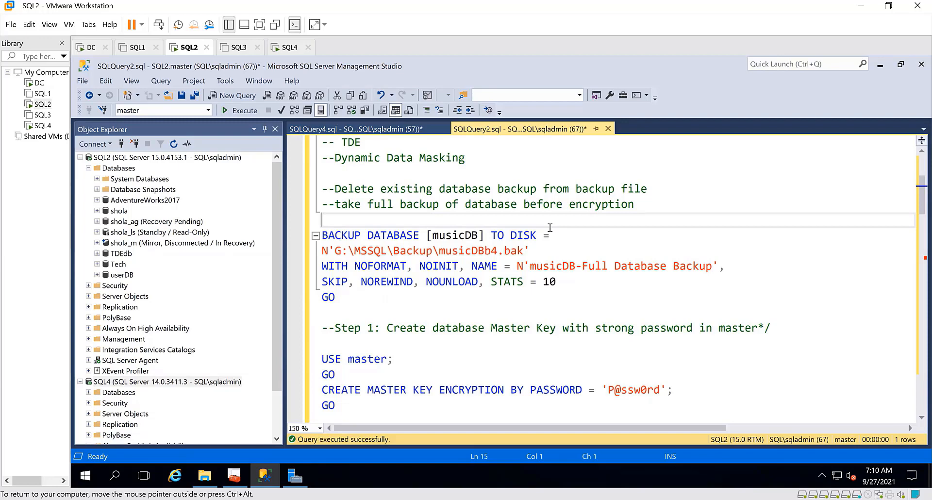
# Step: Replace every occurrence of musicDB with TDEdb in the current query document
pyautogui.hotkey('ctrl', 'h')
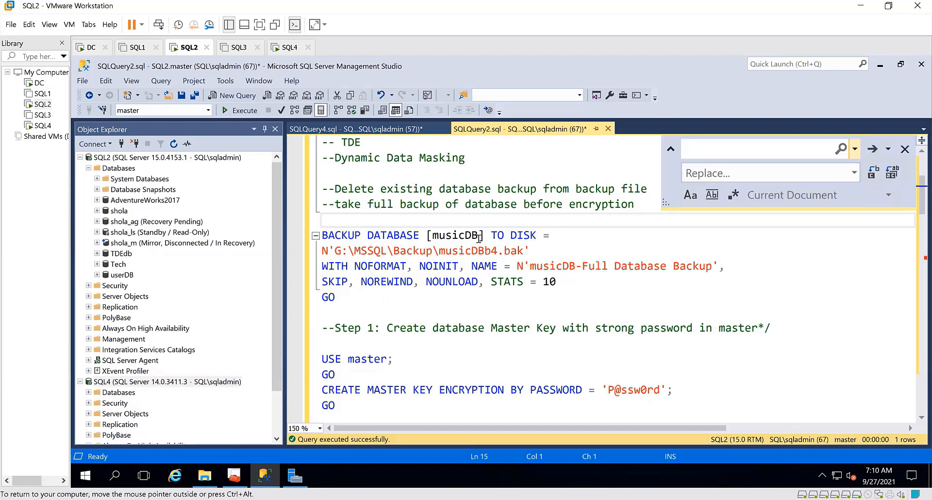
pyautogui.moveTo(479, 237); pyautogui.dragTo(433, 238)
pyautogui.hotkey('ctrl', 'c')
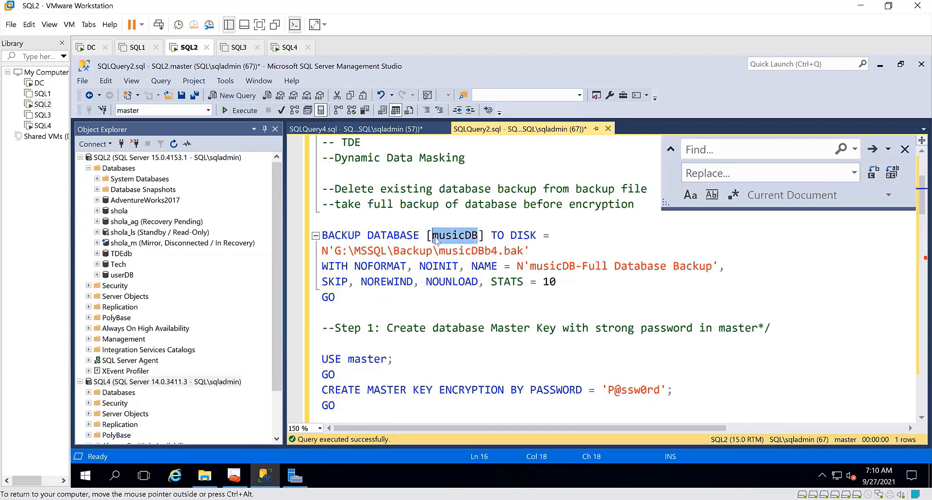
pyautogui.click(708, 148)
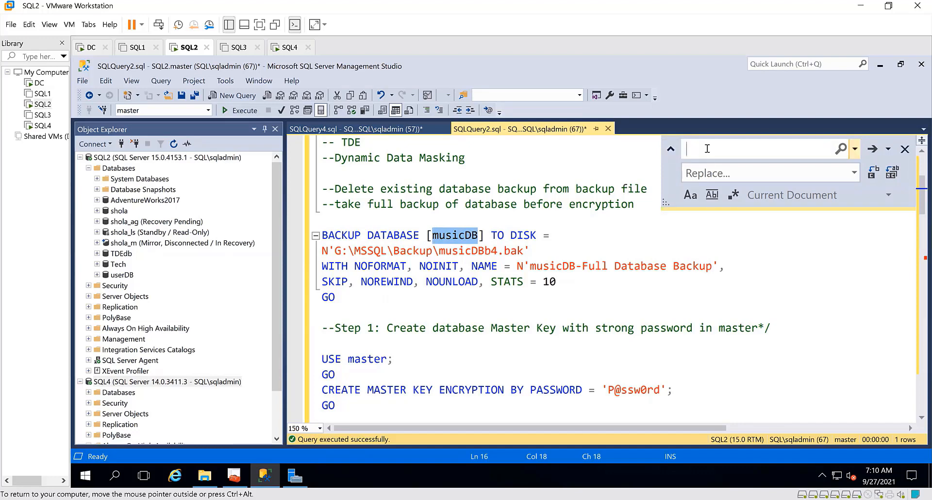
pyautogui.hotkey('ctrl', 'v')
pyautogui.click(696, 171)
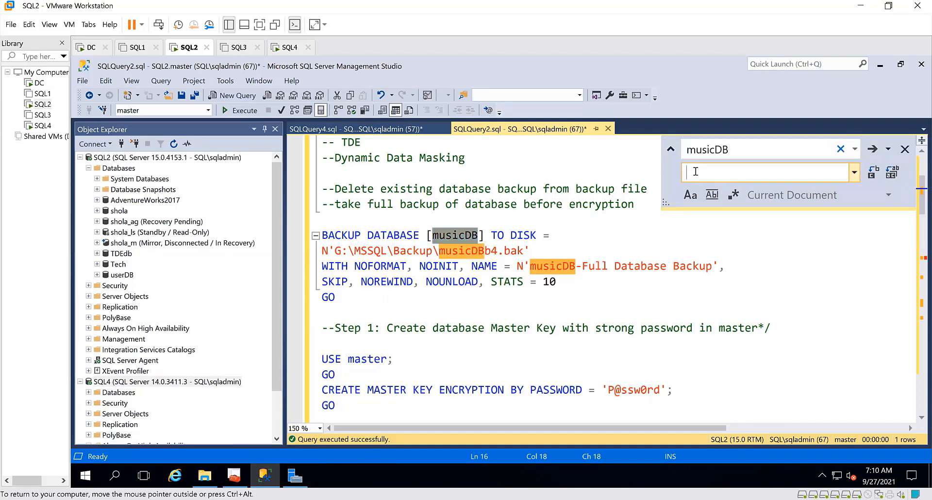
pyautogui.write('TDEdb')
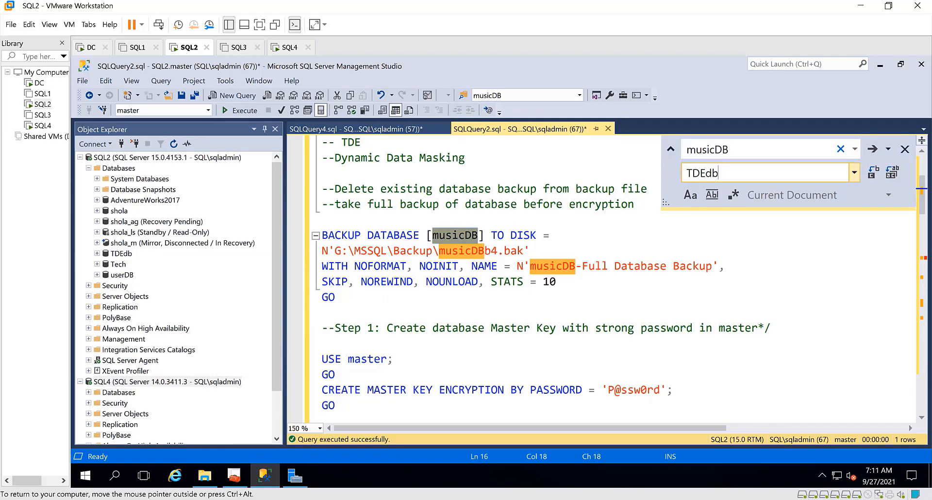
pyautogui.click(895, 175)
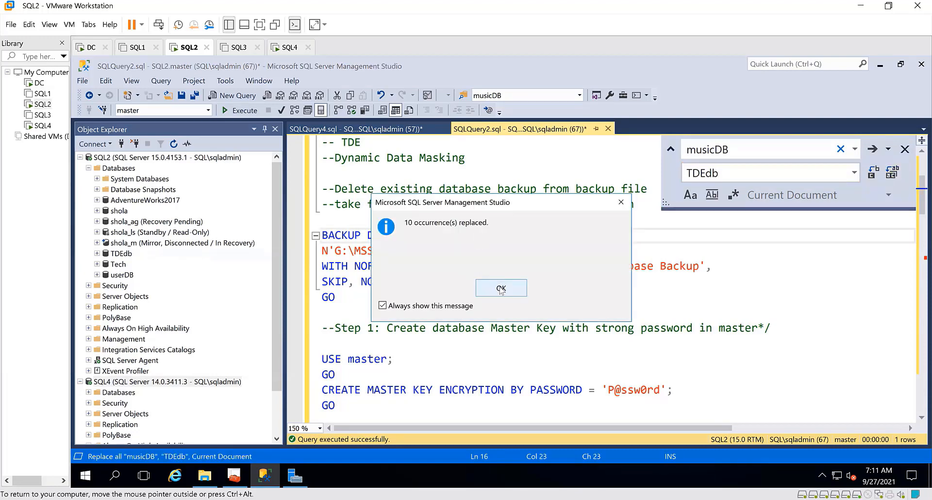
pyautogui.click(502, 289)
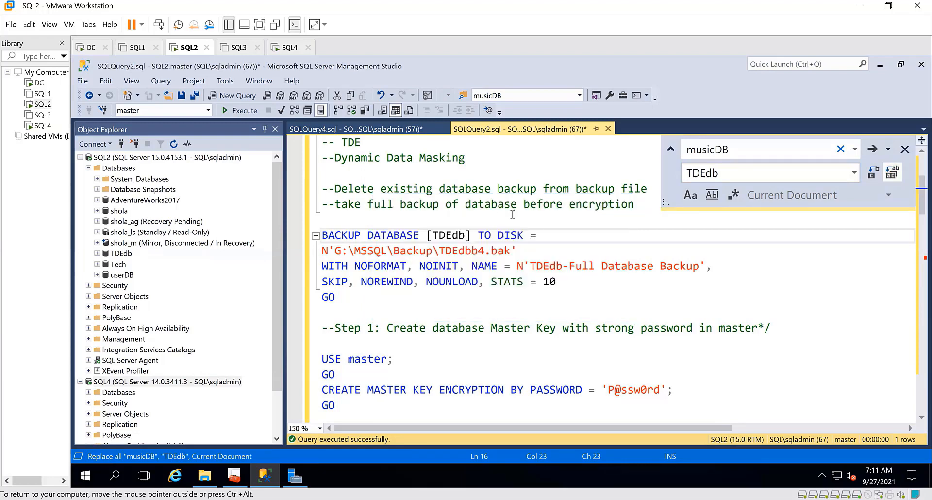
pyautogui.click(905, 150)
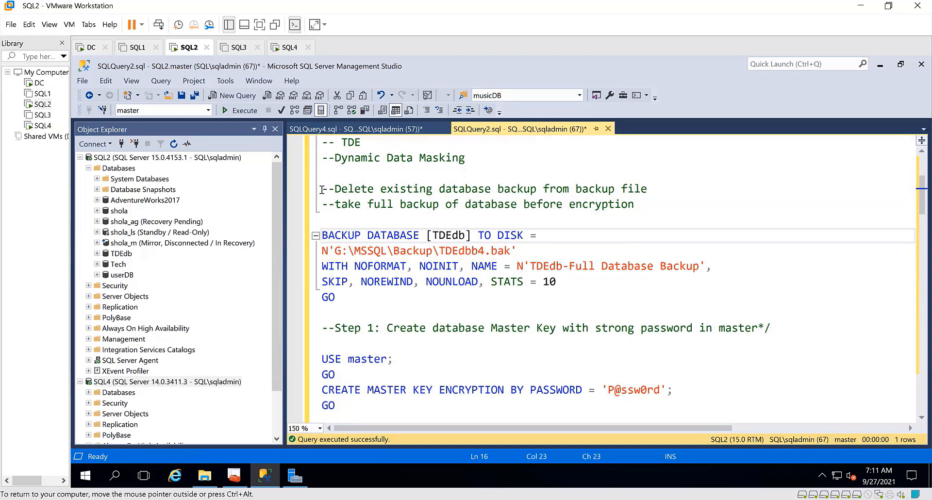
# Step: Move the whole TDE script, starting at the "Delete existing database backup" comment, into a new query on the SQL2 instance
pyautogui.moveTo(322, 190); pyautogui.dragTo(578, 362)
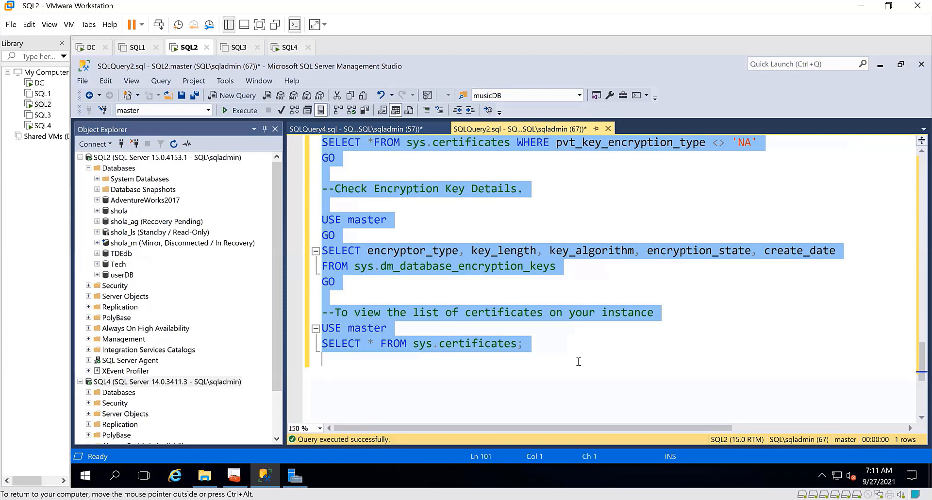
pyautogui.press('Delete')
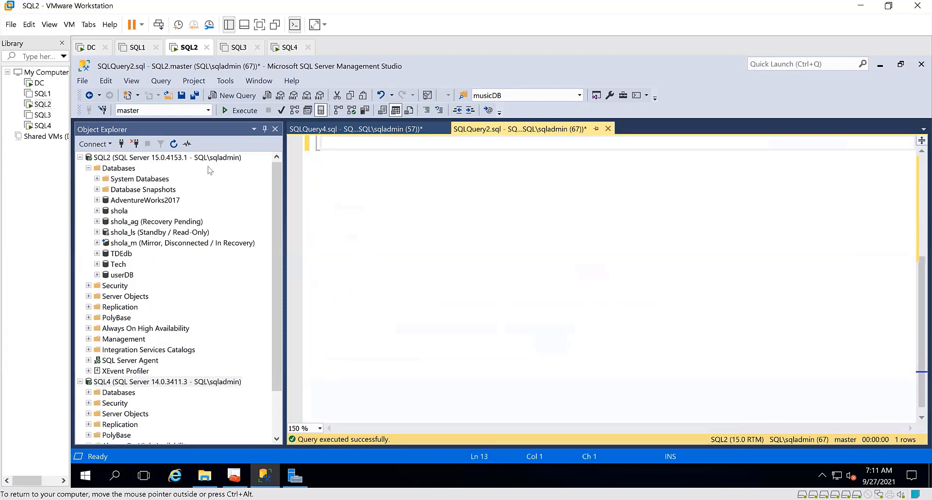
pyautogui.rightClick(190, 157)
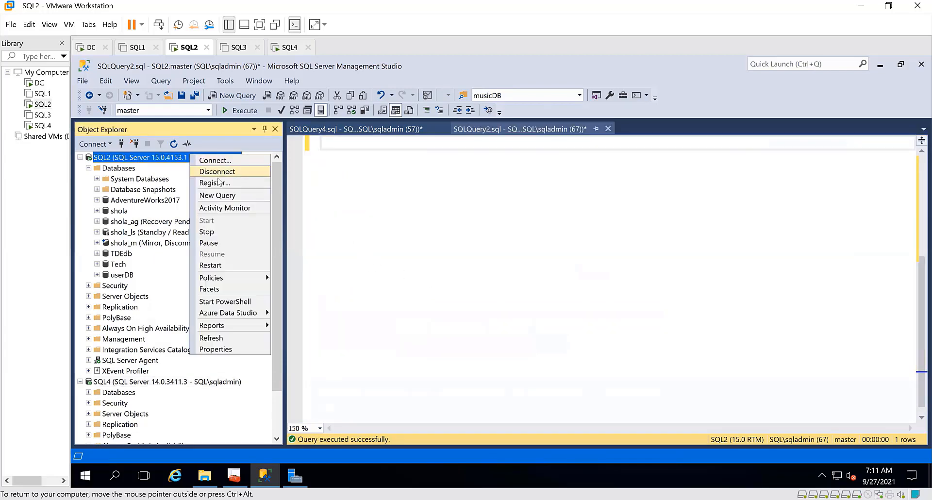
pyautogui.click(217, 195)
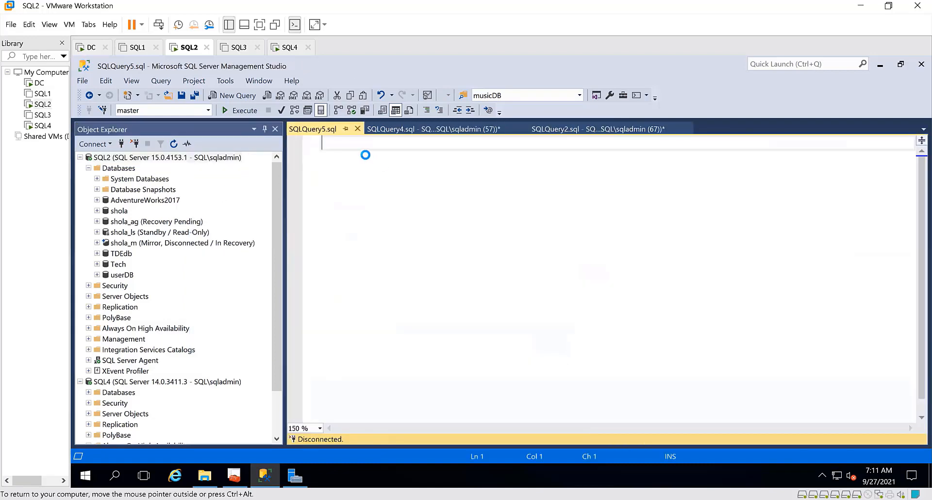
pyautogui.hotkey('ctrl', 'v')
pyautogui.scroll(20, 366, 154)
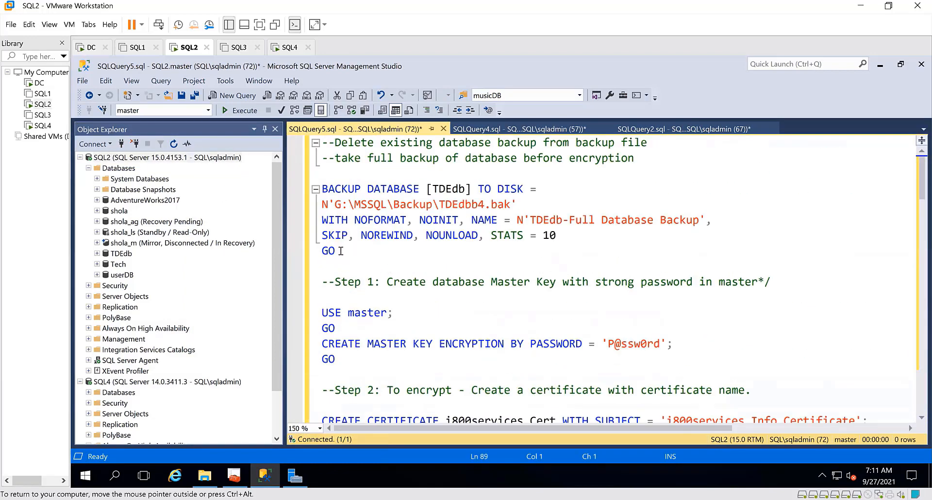
# Step: Run only the pre-encryption full backup of TDEdb to G:\MSSQL\Backup\TDEdbb4.bak and hide the results
pyautogui.moveTo(340, 251); pyautogui.dragTo(308, 193)
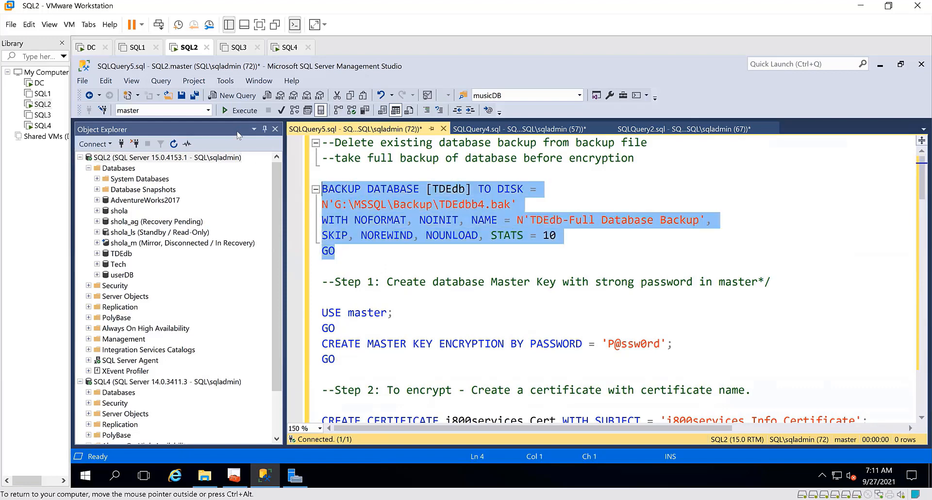
pyautogui.click(242, 111)
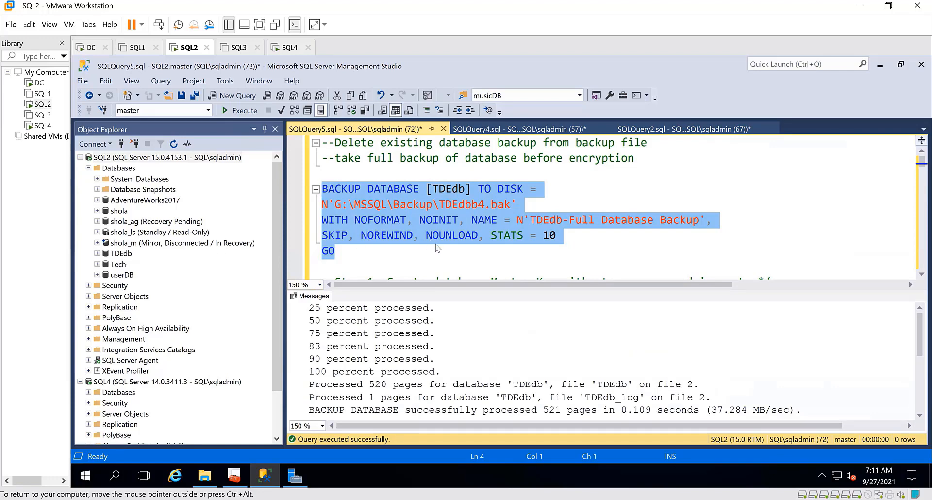
pyautogui.hotkey('ctrl', 'r')
pyautogui.click(453, 204)
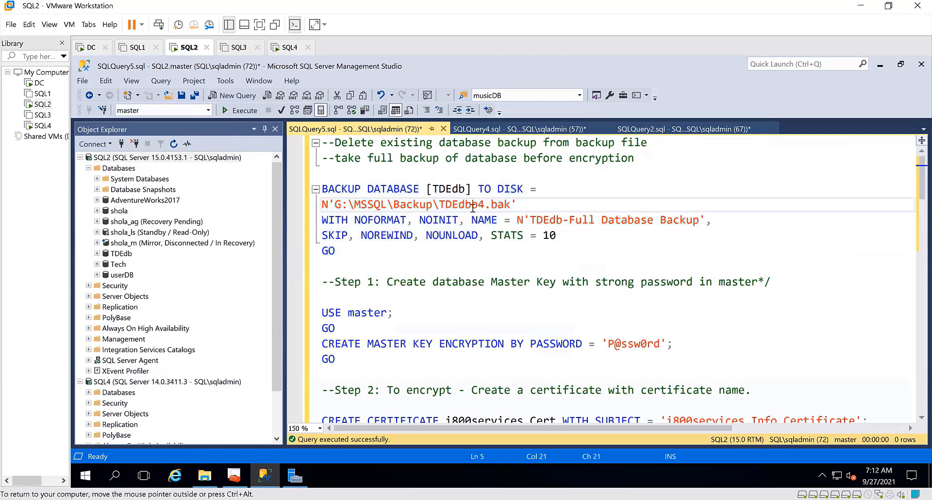
# Step: Run only the Step 1 statements that create the password-encrypted master key in the master database, and hide the results
pyautogui.scroll(-1, 448, 267)
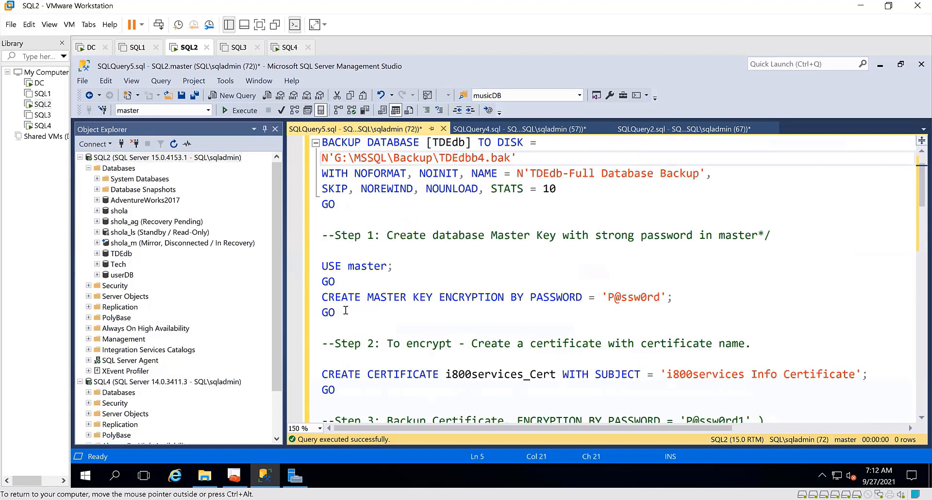
pyautogui.moveTo(340, 313); pyautogui.dragTo(318, 269)
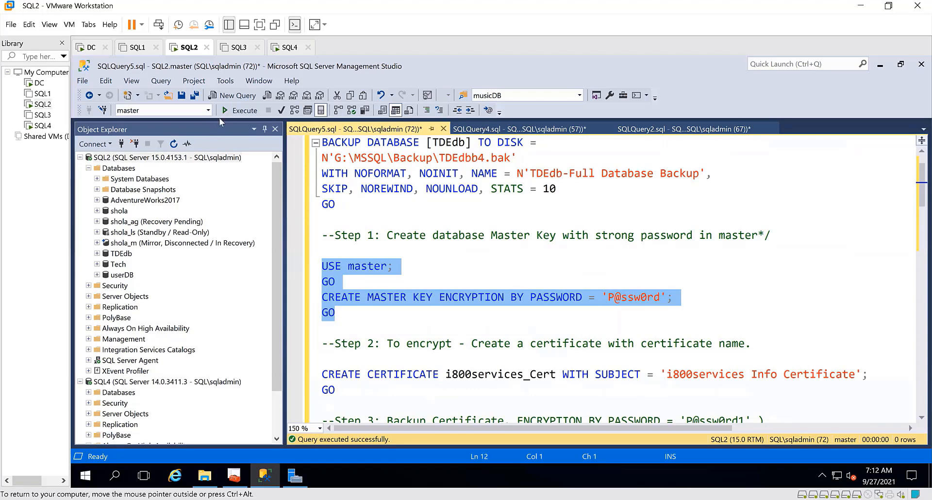
pyautogui.click(238, 111)
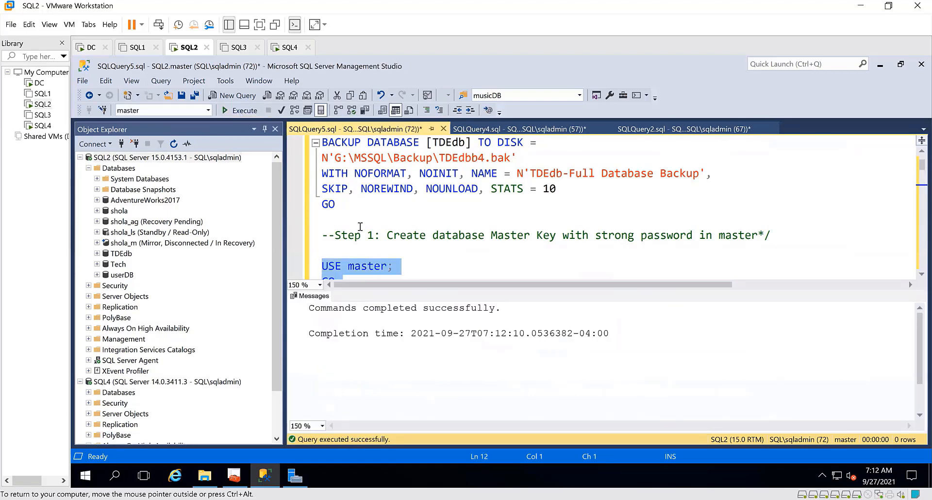
pyautogui.click(374, 233)
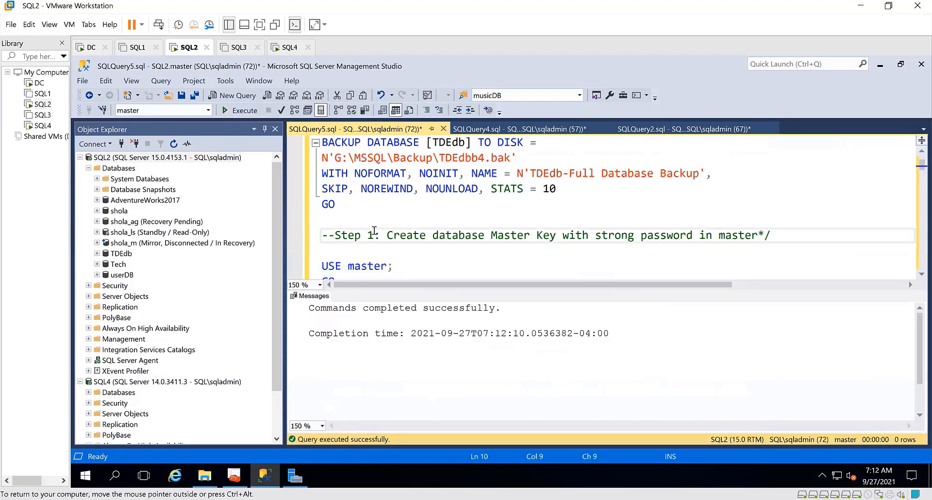
pyautogui.hotkey('ctrl', 'r')
# Step: Run only the Step 2 statement creating certificate i800services_Cert with subject "i800services Info Certificate", and hide the results
pyautogui.scroll(-3, 384, 278)
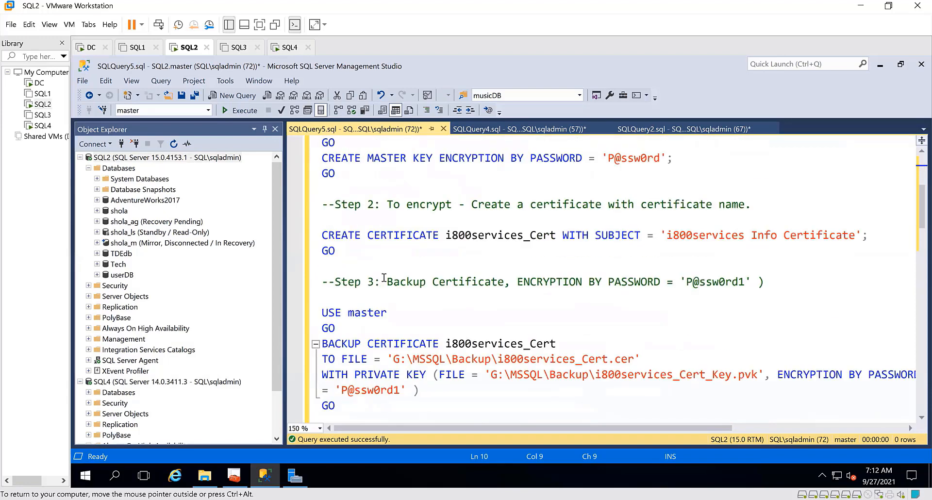
pyautogui.moveTo(348, 257); pyautogui.dragTo(464, 221)
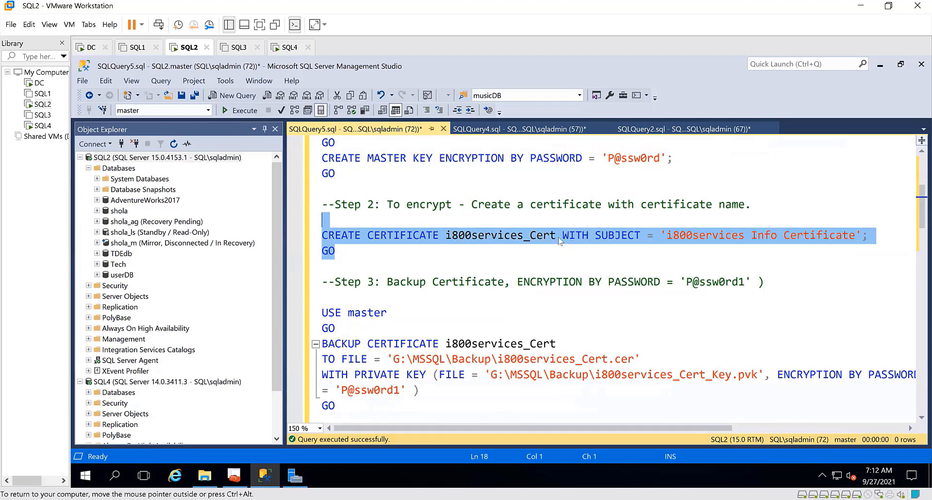
pyautogui.click(240, 110)
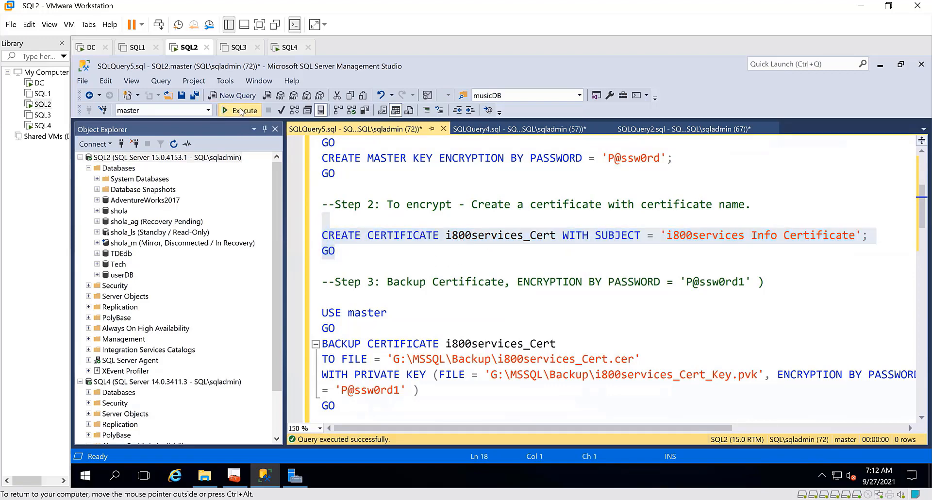
pyautogui.click(358, 251)
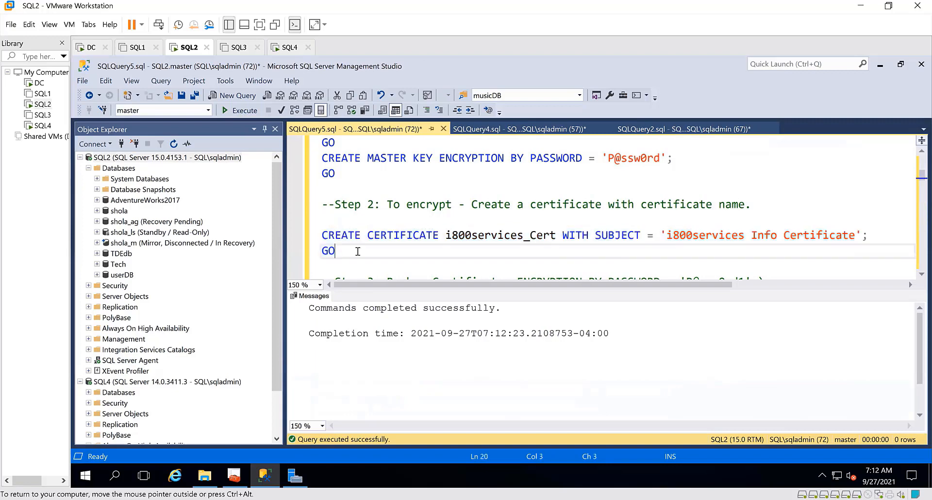
pyautogui.hotkey('ctrl', 'r')
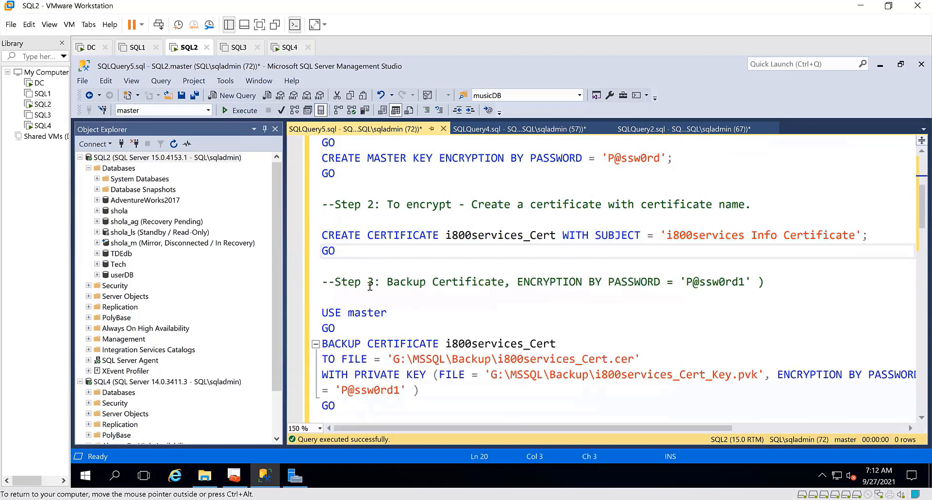
# Step: Run only the Step 3 statements that back up certificate i800services_Cert and its password-protected private key to G:\MSSQL\Backup, and hide the results
pyautogui.scroll(-1, 370, 286)
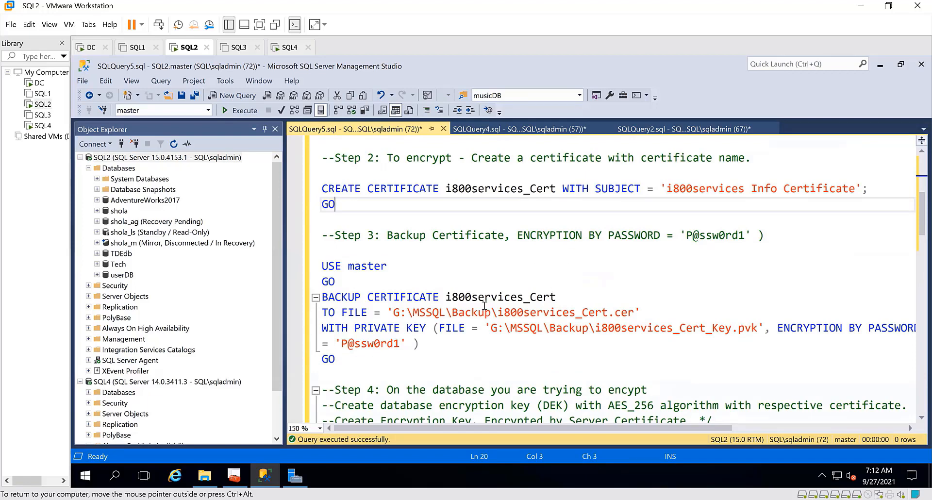
pyautogui.moveTo(348, 361); pyautogui.dragTo(321, 266)
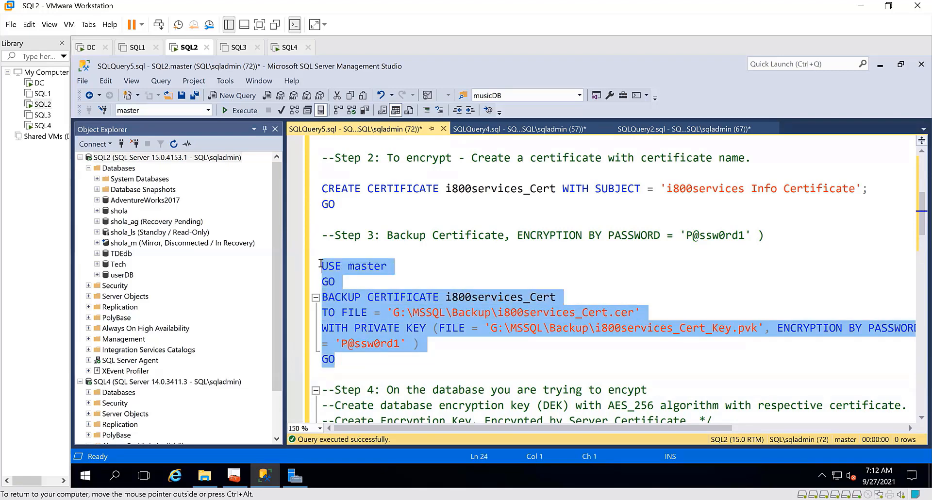
pyautogui.click(239, 110)
pyautogui.click(432, 248)
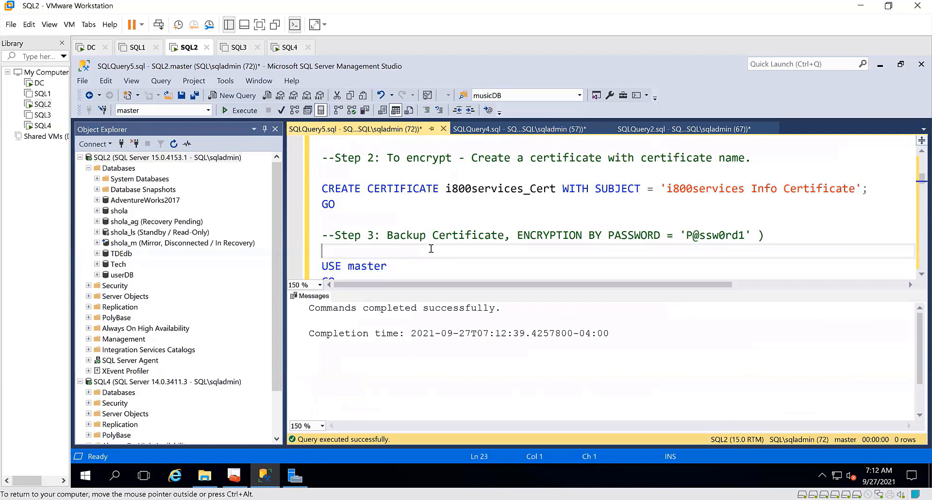
pyautogui.hotkey('ctrl', 'r')
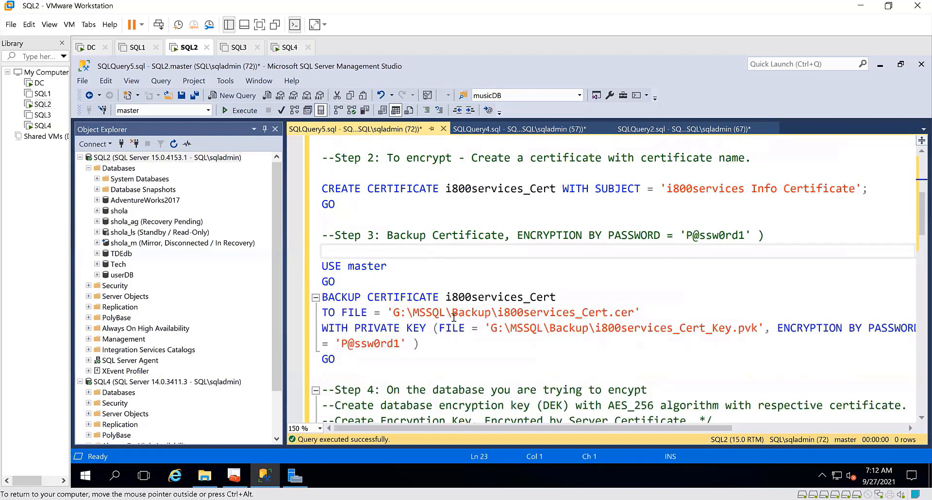
# Step: Run only the Step 4 statements creating the AES_256 database encryption key in TDEdb with server certificate i800services_Cert, and hide the results
pyautogui.scroll(-3, 454, 318)
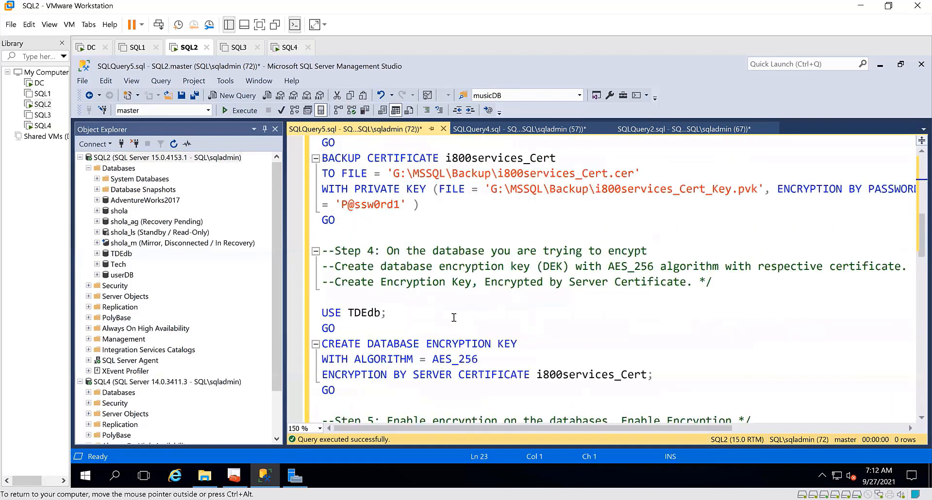
pyautogui.scroll(-1, 454, 318)
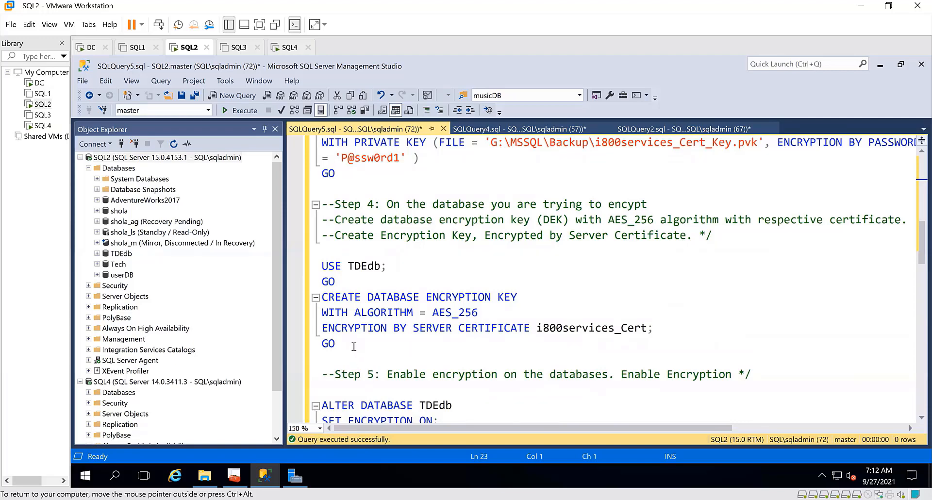
pyautogui.moveTo(341, 344); pyautogui.dragTo(321, 268)
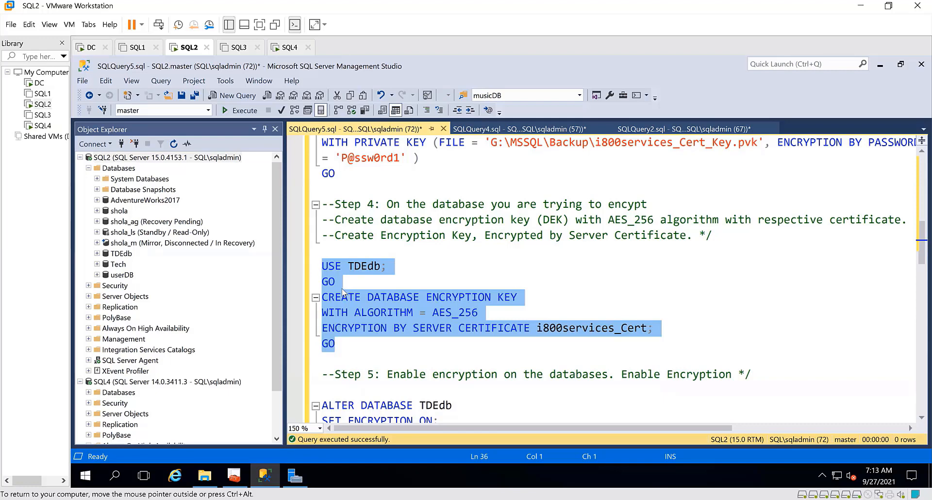
pyautogui.click(256, 110)
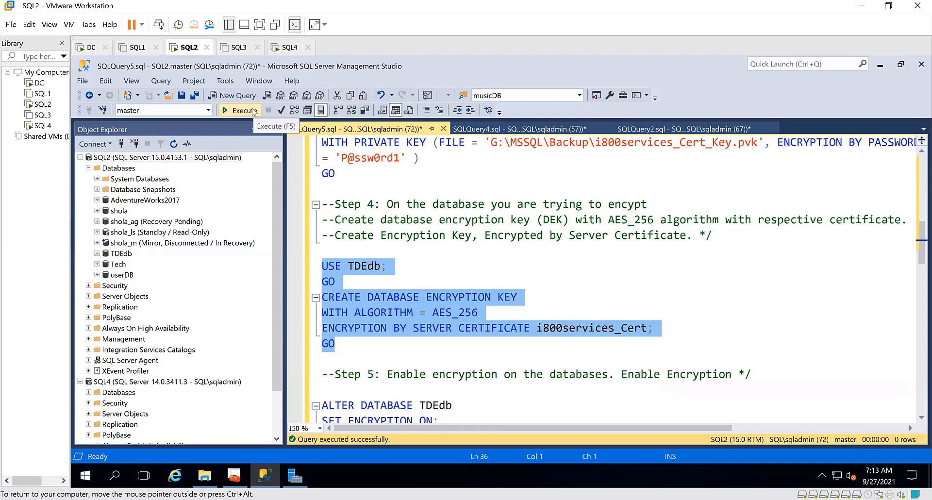
pyautogui.click(458, 270)
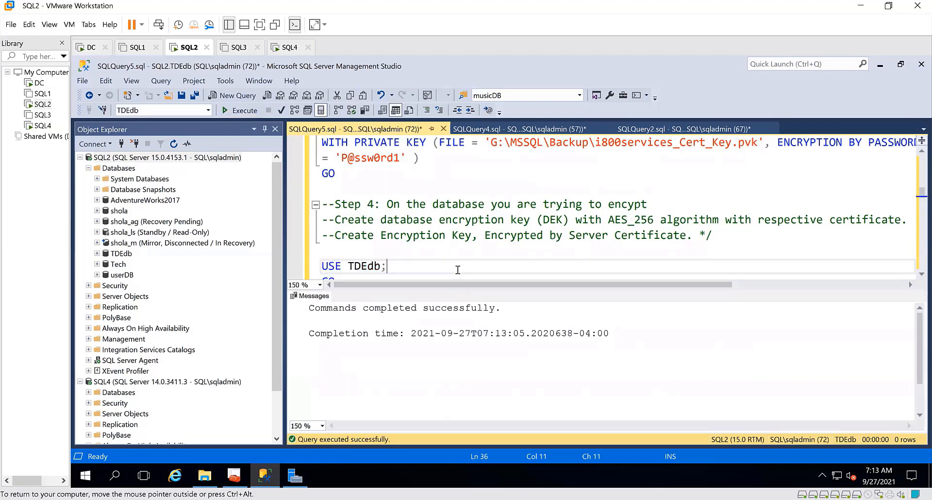
pyautogui.hotkey('ctrl', 'r')
# Step: Run only the Step 5 statement that sets encryption on for the TDEdb database, and hide the results
pyautogui.scroll(-3, 458, 270)
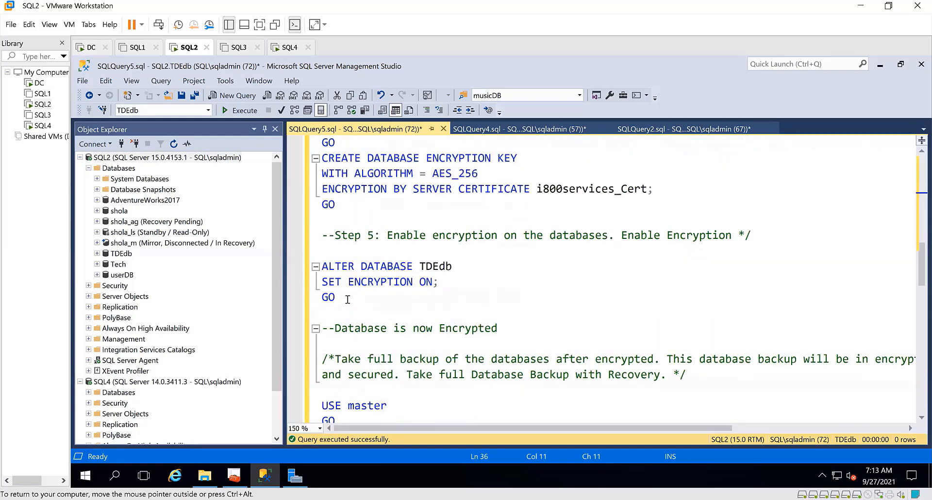
pyautogui.moveTo(349, 298); pyautogui.dragTo(316, 265)
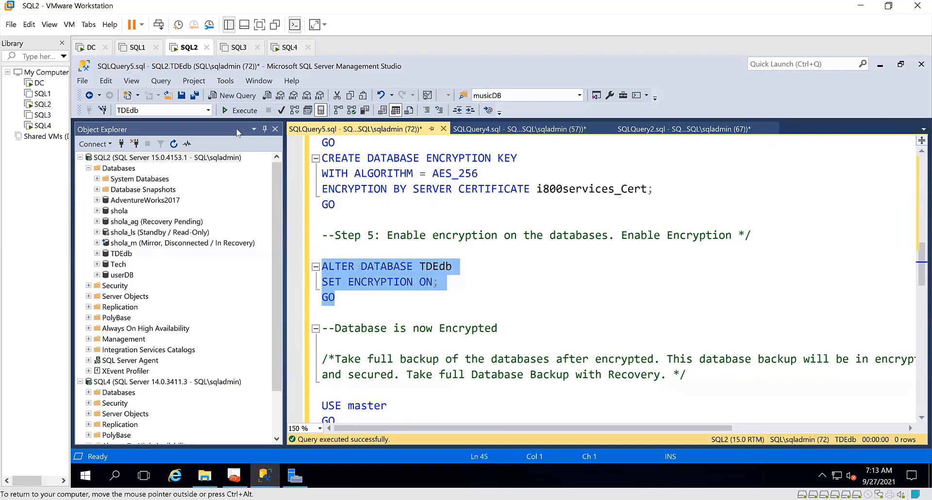
pyautogui.click(242, 112)
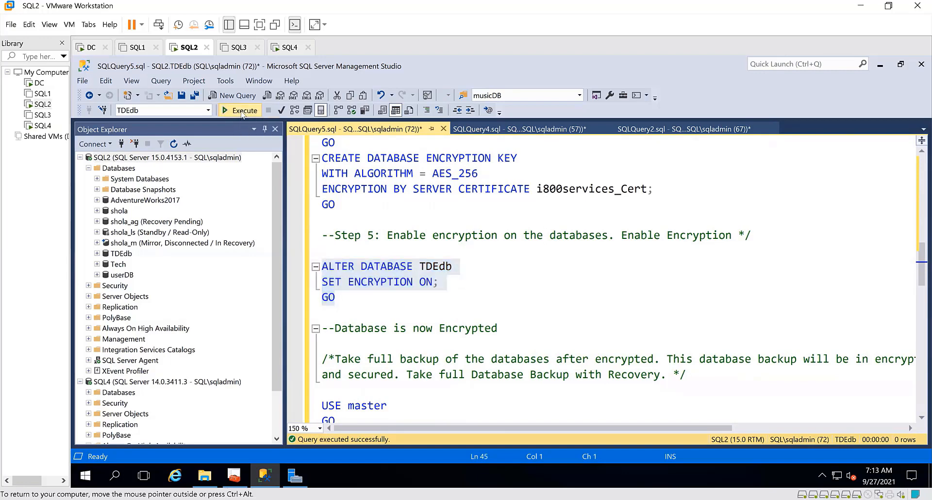
pyautogui.click(419, 250)
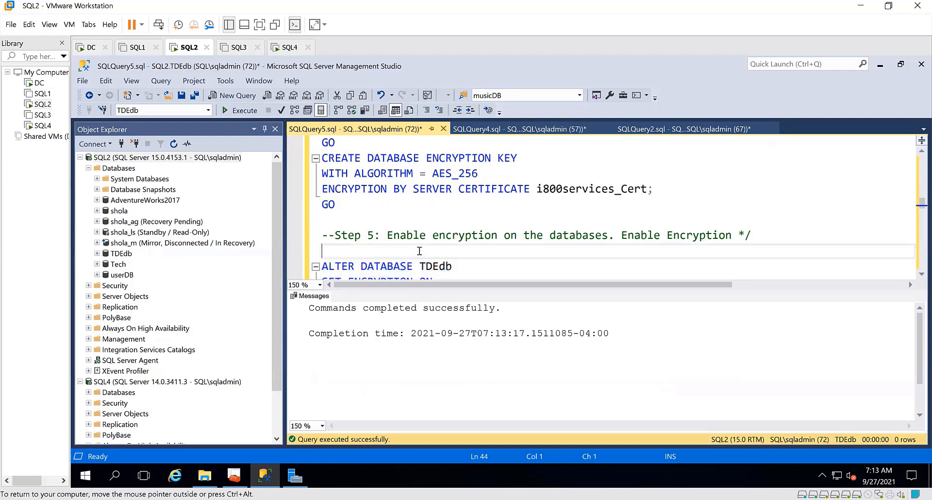
pyautogui.hotkey('ctrl', 'r')
# Step: Check the TDEdbafter backup name in the script's post-encryption section against the files in the G:\MSSQL\Backup folder, and minimize the folder window
pyautogui.scroll(-2, 419, 251)
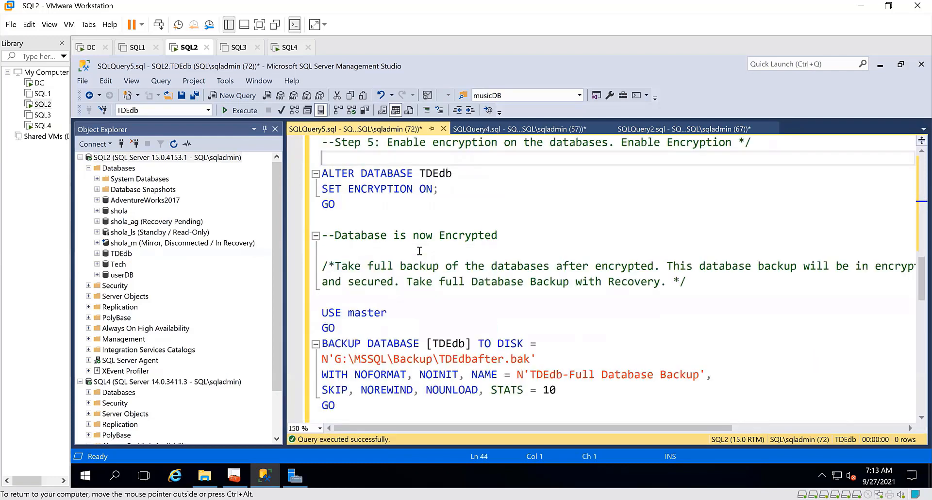
pyautogui.scroll(-2, 419, 250)
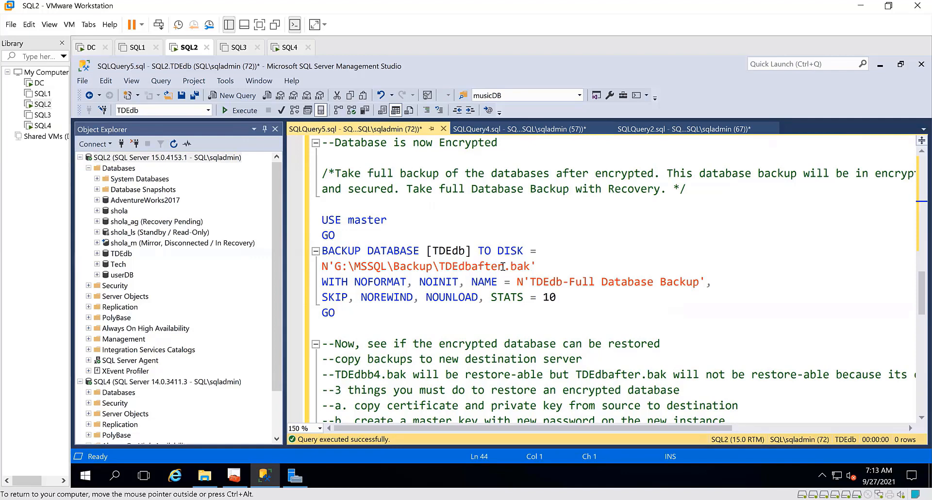
pyautogui.moveTo(503, 266); pyautogui.dragTo(440, 265)
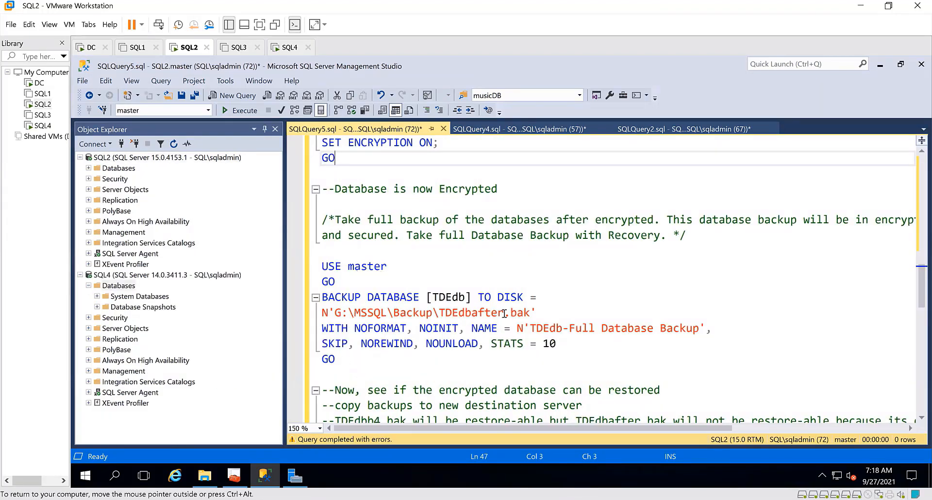
pyautogui.moveTo(504, 312); pyautogui.dragTo(443, 316)
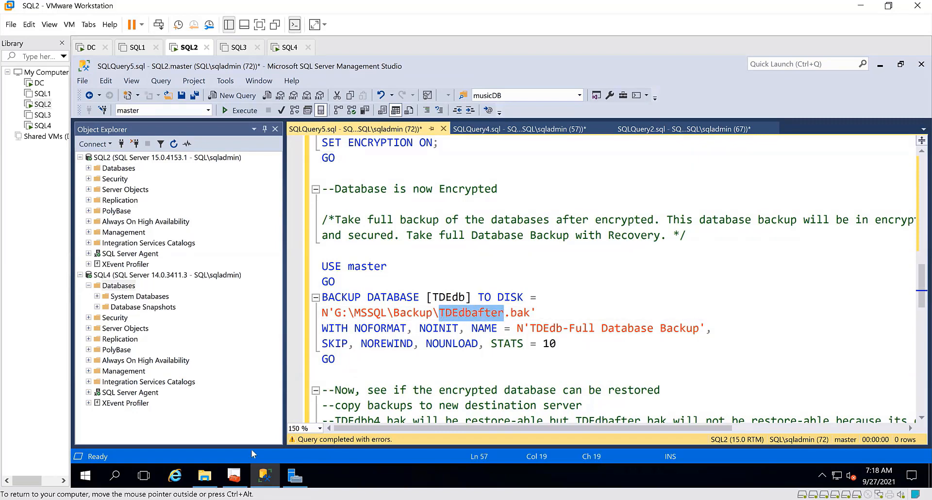
pyautogui.click(205, 477)
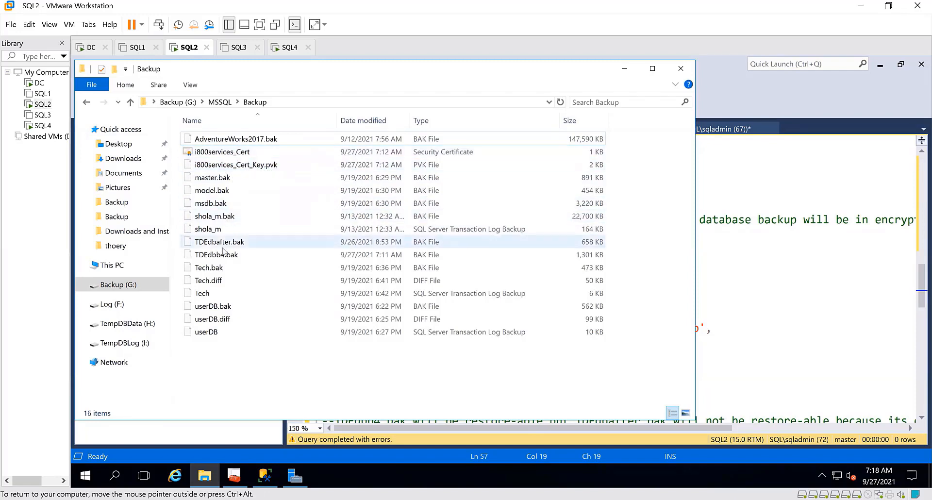
pyautogui.moveTo(221, 257)
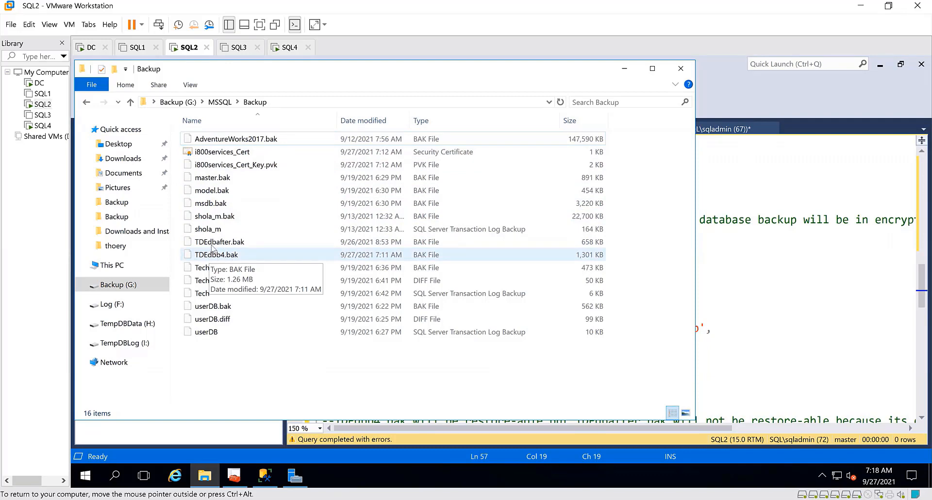
pyautogui.click(622, 71)
# Step: Run only the final query of the script, which lists all certificates on the instance from sys.certificates
pyautogui.scroll(-10, 495, 254)
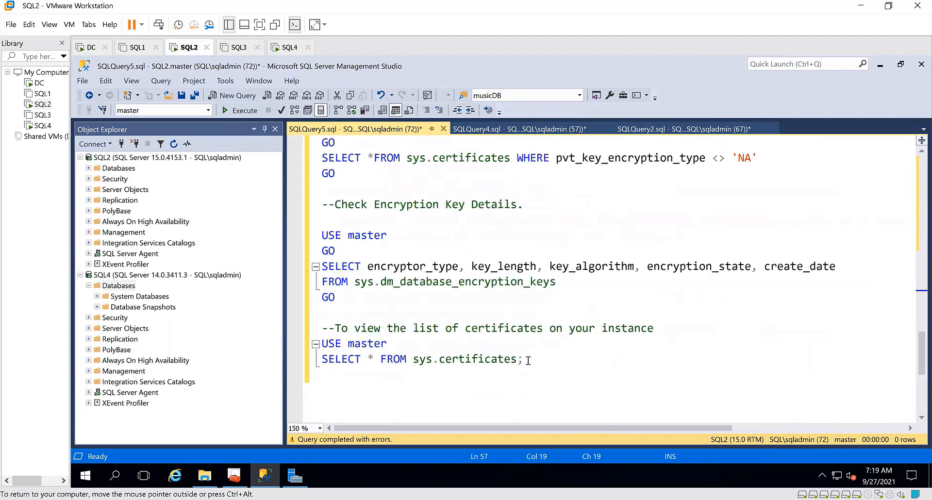
pyautogui.moveTo(527, 361); pyautogui.dragTo(315, 345)
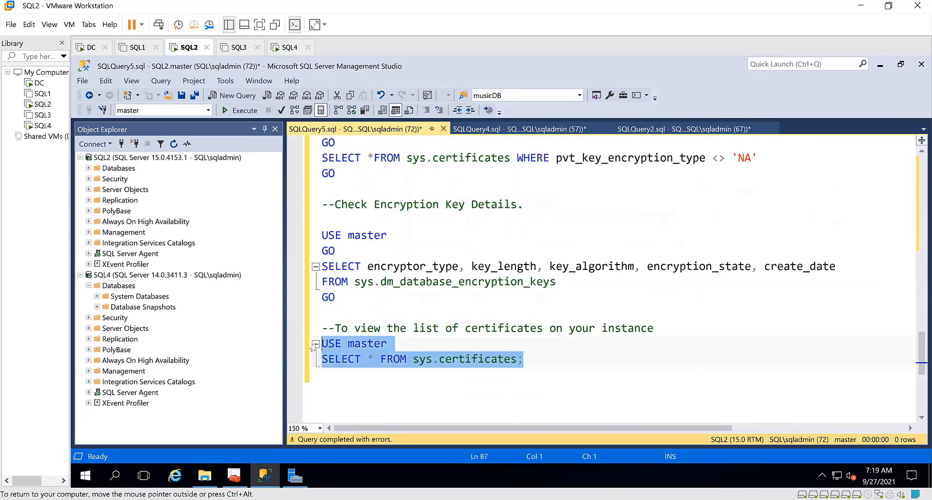
pyautogui.press('F5')
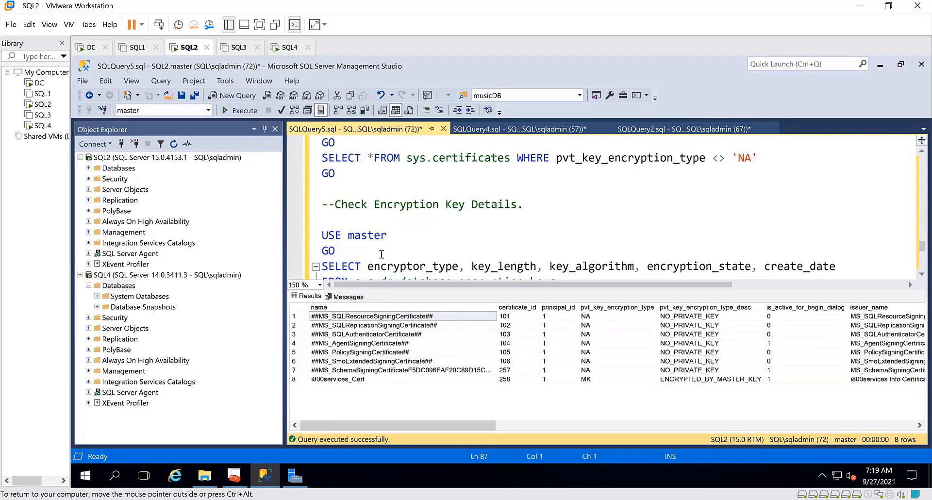
# Step: Run only the "Check Encryption Key Details" query on sys.dm_database_encryption_keys in the master database
pyautogui.scroll(-4, 386, 227)
pyautogui.scroll(1, 386, 228)
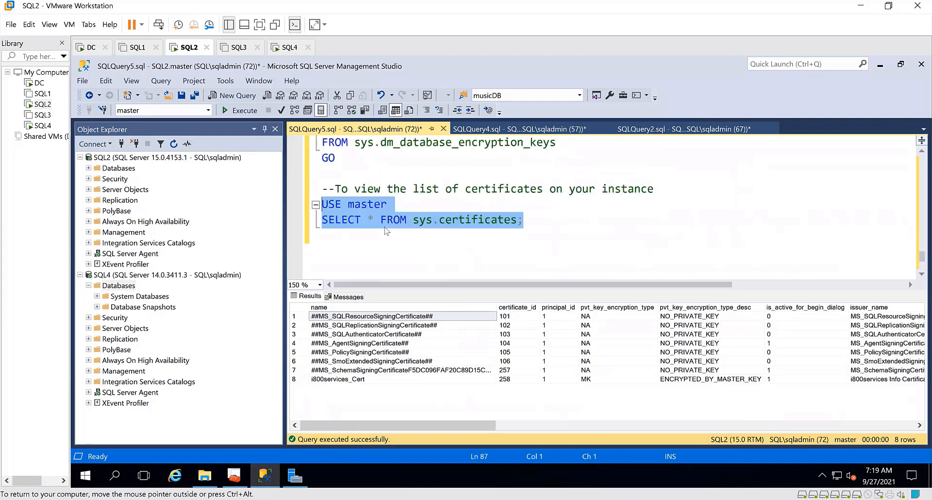
pyautogui.scroll(1, 385, 228)
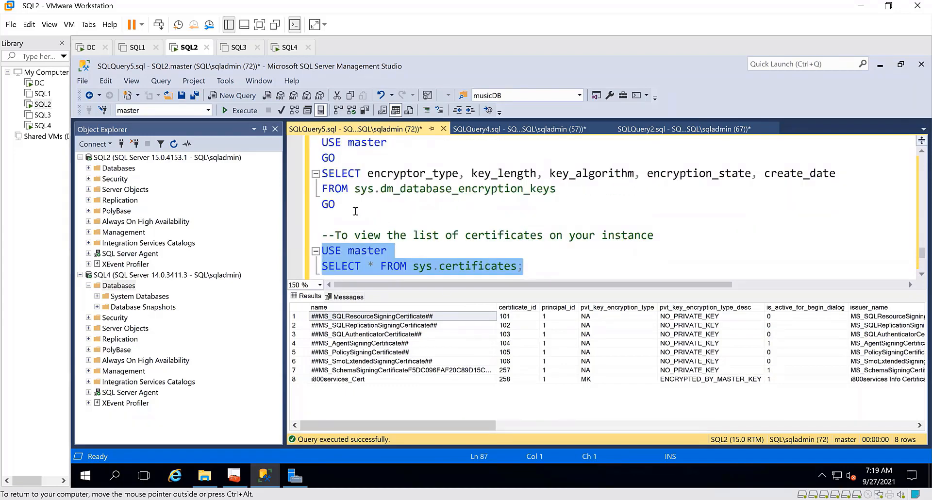
pyautogui.scroll(1, 355, 211)
pyautogui.moveTo(346, 251); pyautogui.dragTo(321, 189)
pyautogui.click(241, 110)
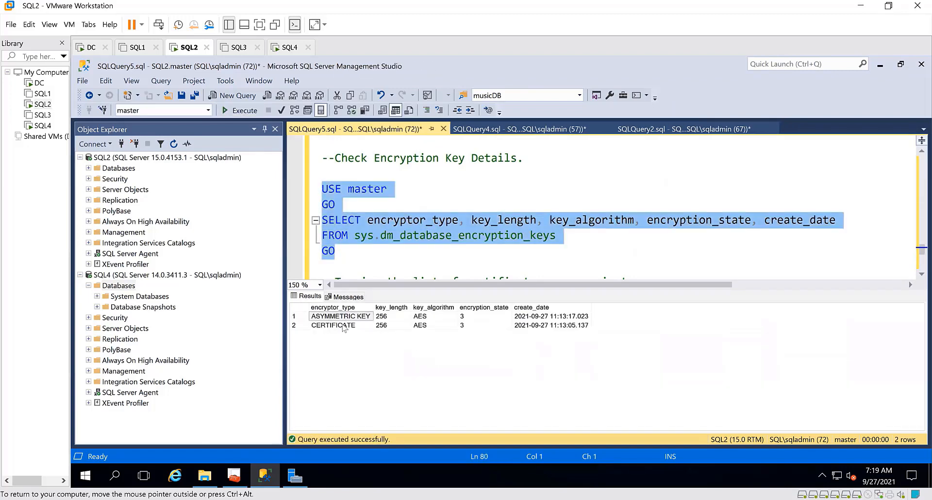
# Step: Run only the certificate verification query on sys.certificates that excludes private key encryption type 'NA'
pyautogui.scroll(1, 447, 194)
pyautogui.scroll(1, 447, 194)
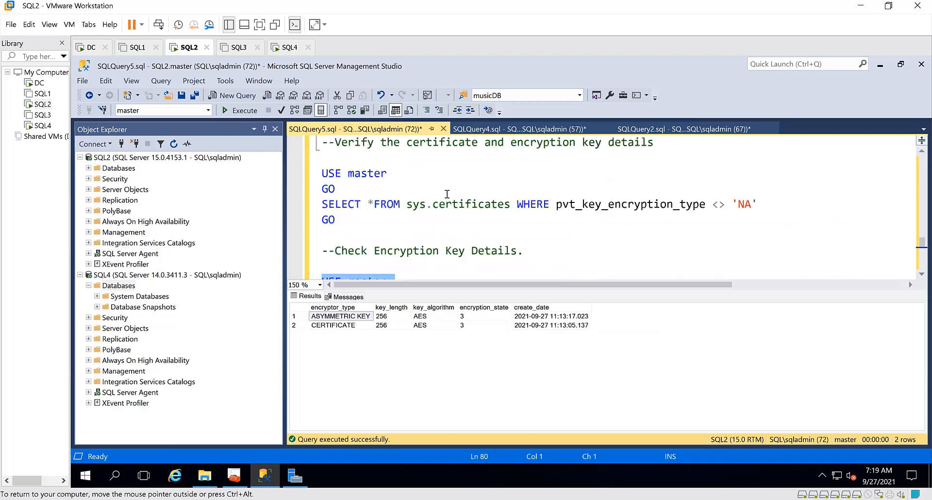
pyautogui.moveTo(349, 223); pyautogui.dragTo(317, 174)
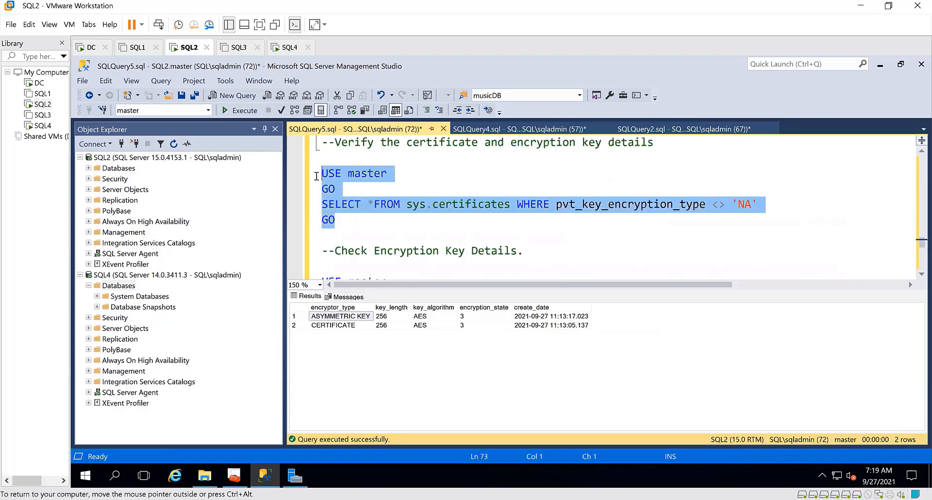
pyautogui.click(242, 112)
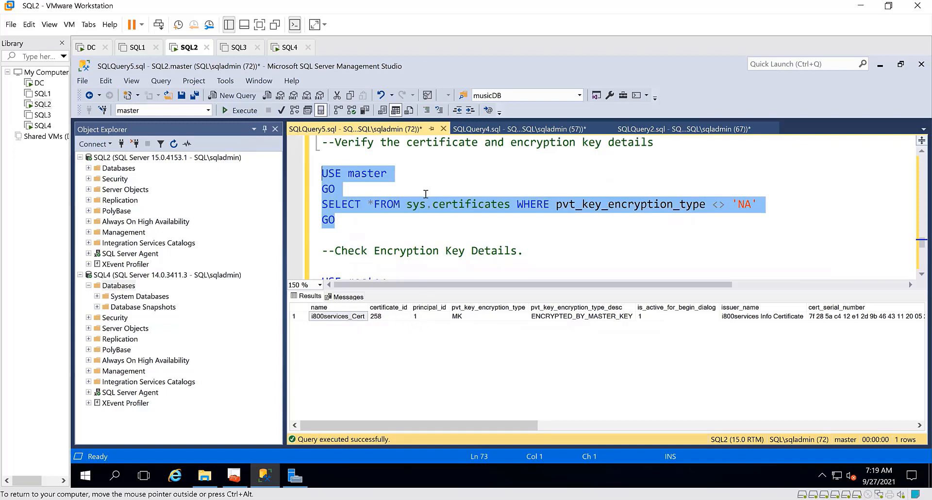
# Step: Return to the post-encryption TDEdb full backup section of the script and place the cursor there
pyautogui.scroll(2, 425, 195)
pyautogui.scroll(5, 425, 194)
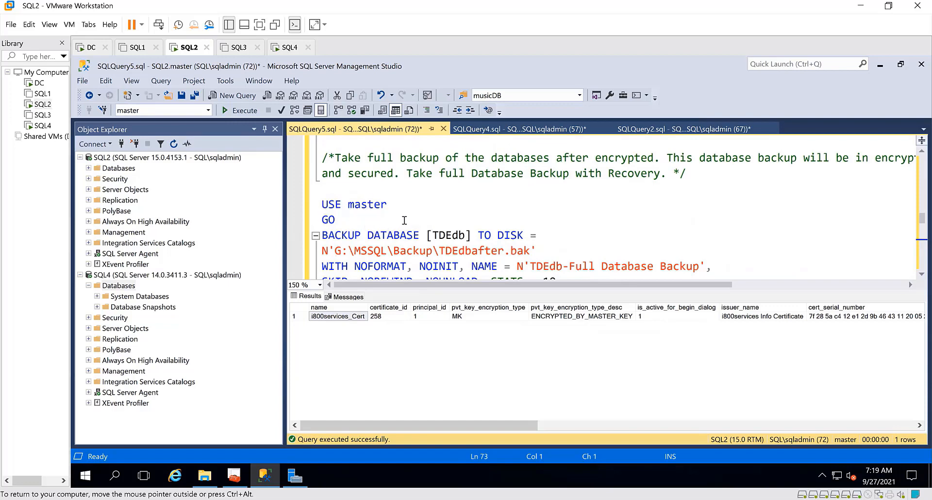
pyautogui.click(404, 220)
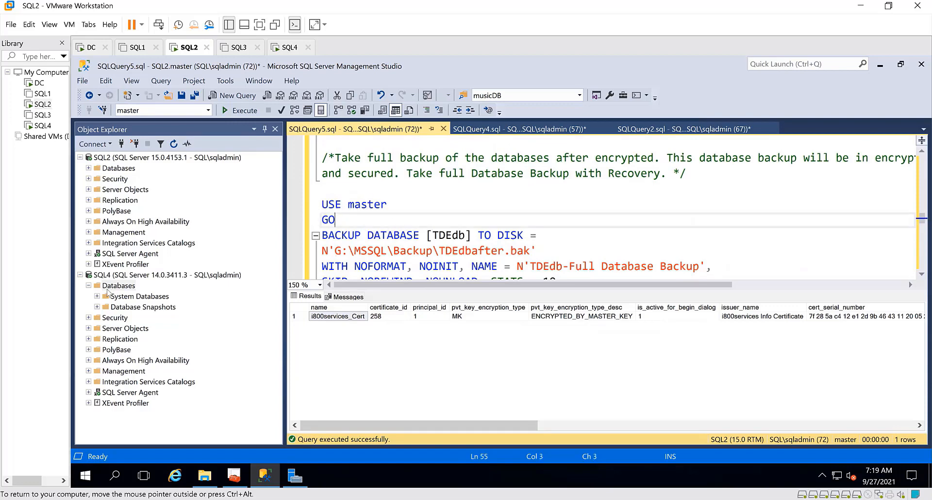
# Step: Disconnect the SQL4 instance in Object Explorer and reconnect to it with Windows Authentication
pyautogui.click(127, 287)
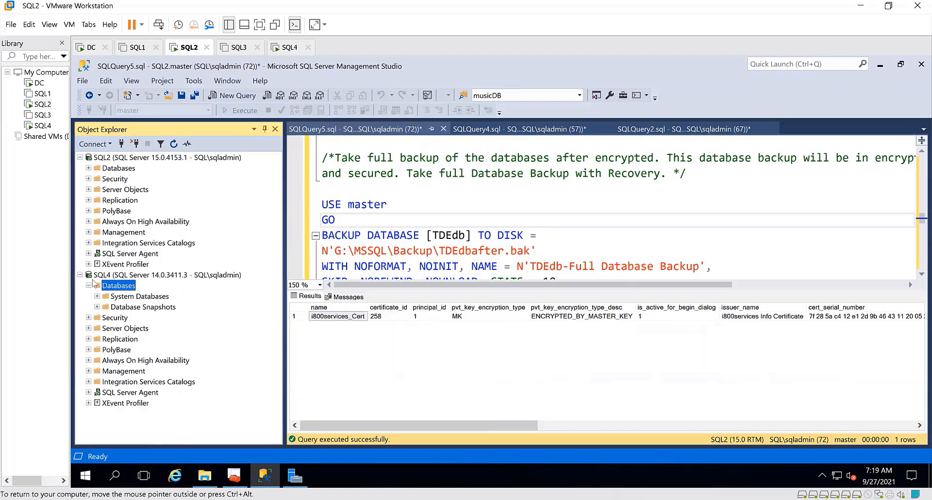
pyautogui.click(135, 144)
pyautogui.click(121, 144)
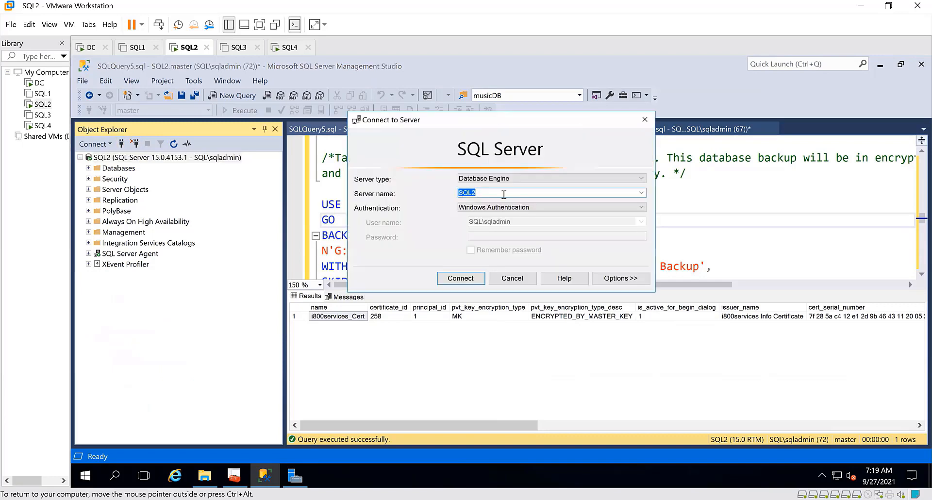
pyautogui.click(642, 193)
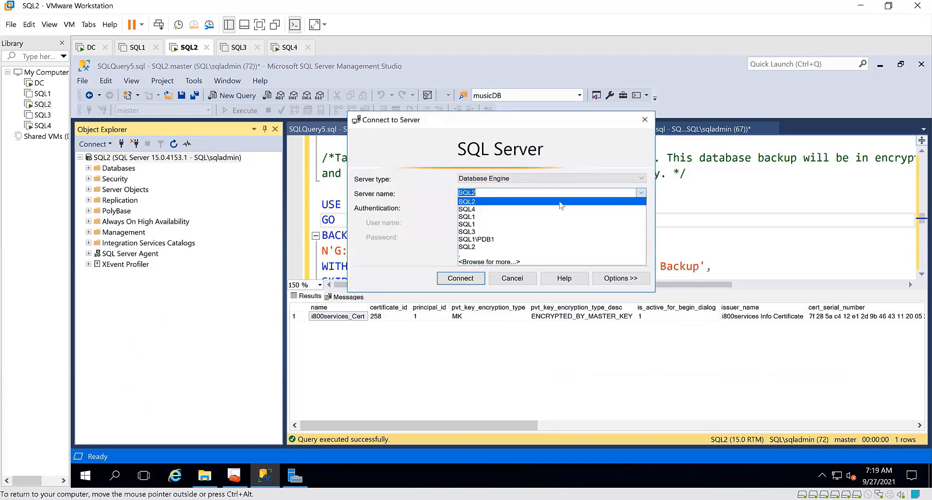
pyautogui.click(537, 205)
pyautogui.click(452, 279)
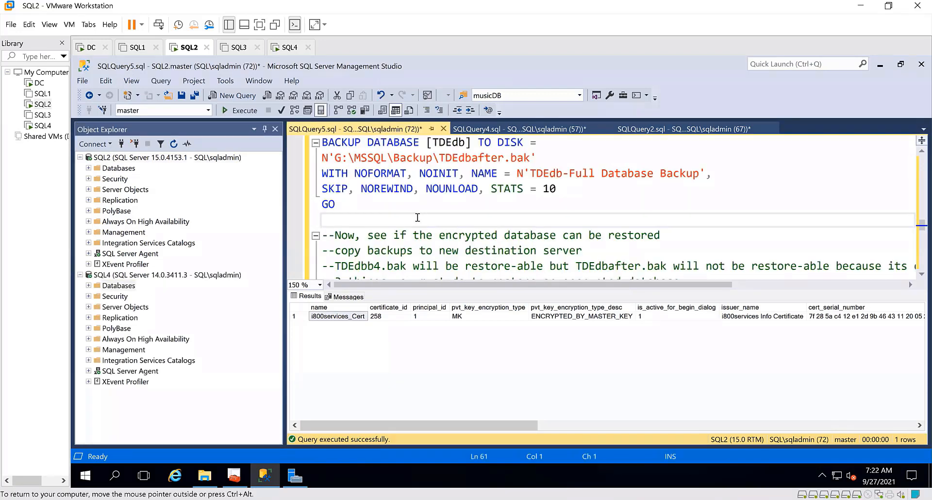
# Step: Switch to File Explorer and select both TDEdbb4.bak and TDEdbafter.bak in the G:\MSSQL\Backup folder
pyautogui.click(205, 476)
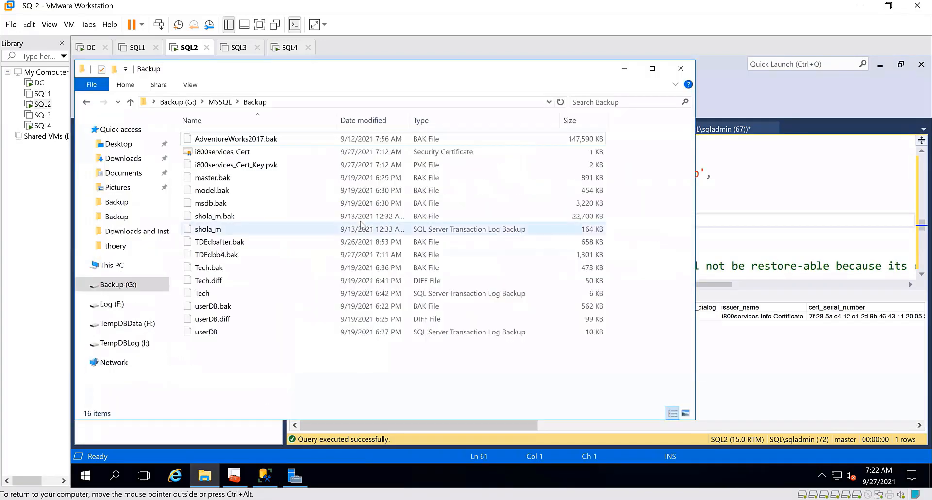
pyautogui.click(242, 255)
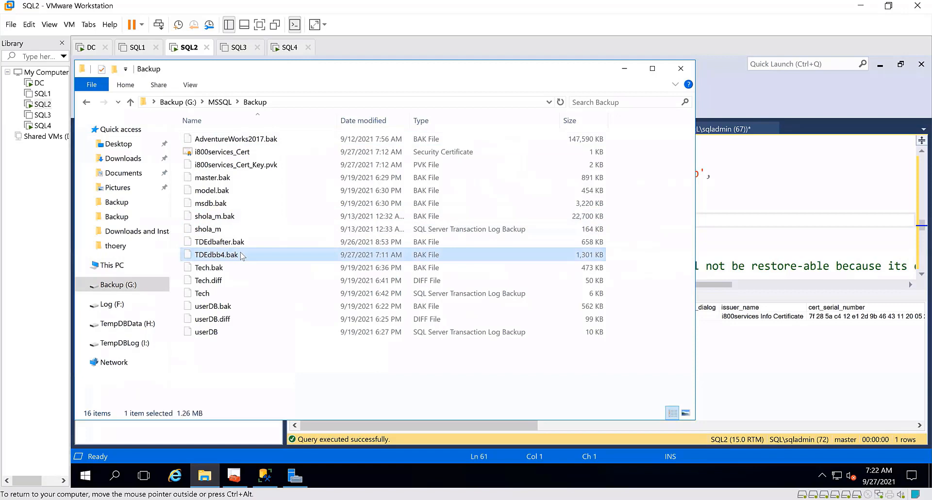
pyautogui.keyDown('ctrl'); pyautogui.click(239, 242); pyautogui.keyUp('ctrl')
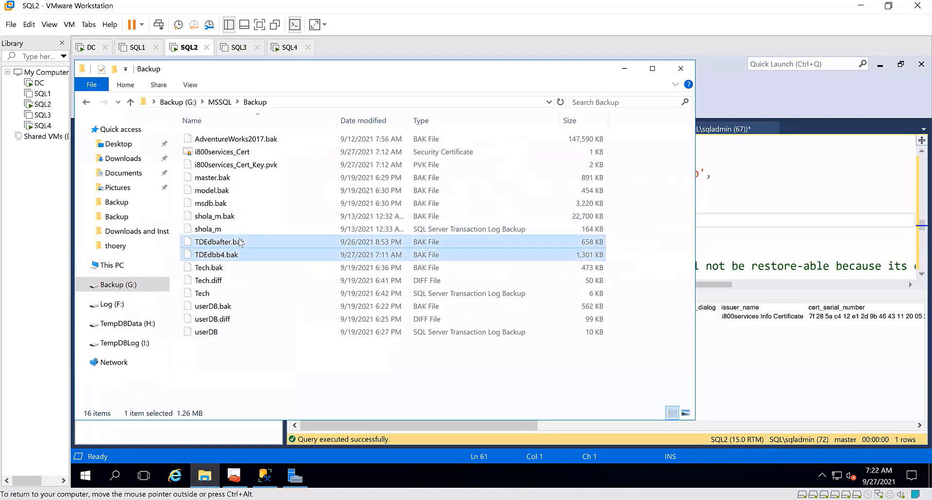
# Step: Check the SQL4 network folder \\sql4\e$\MSSQL\Backup for the two TDEdb backup files and return to SQL Server Management Studio
pyautogui.click(281, 101)
pyautogui.write('\\\\')
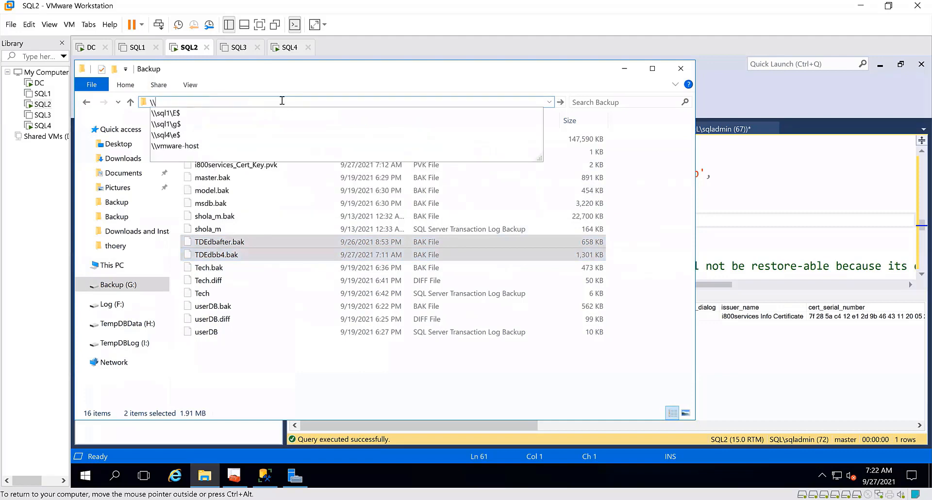
pyautogui.write('sql')
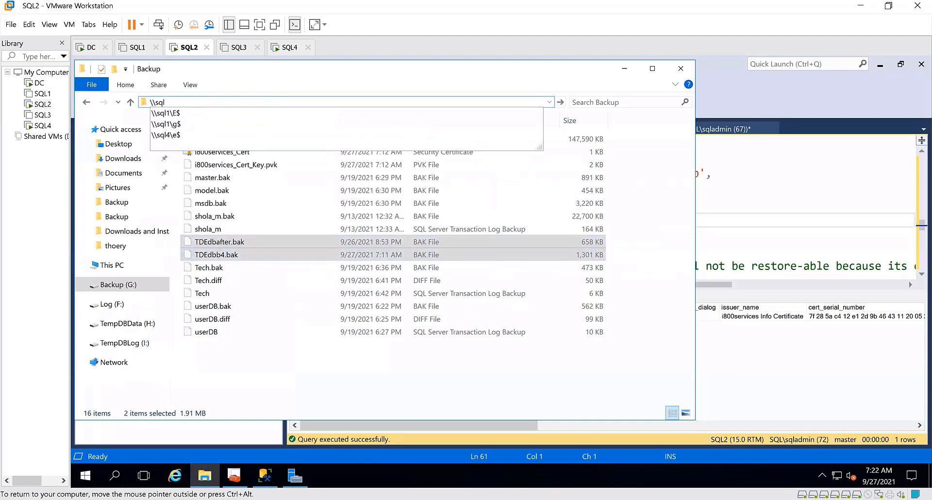
pyautogui.click(178, 136)
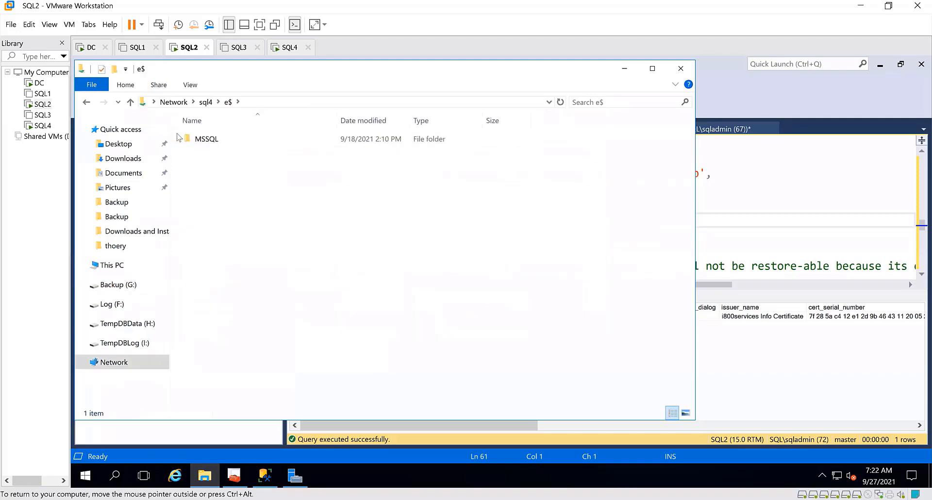
pyautogui.doubleClick(212, 140)
pyautogui.doubleClick(214, 141)
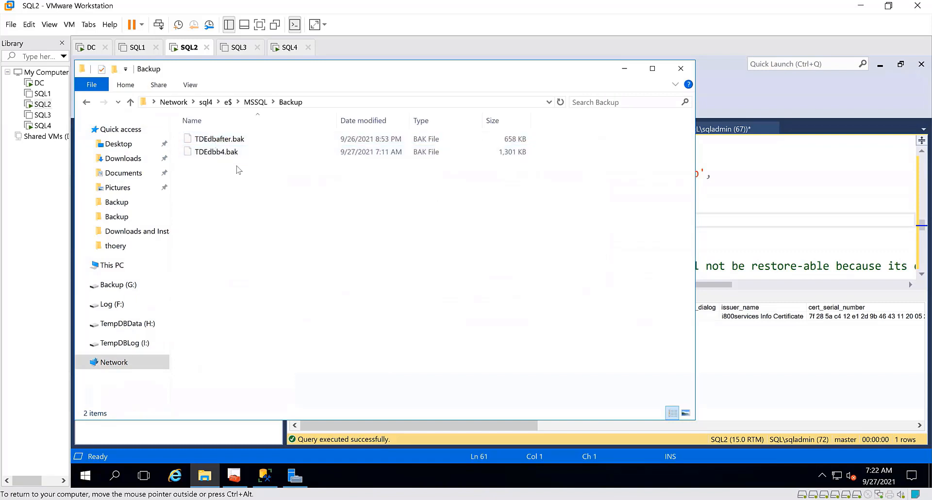
pyautogui.rightClick(234, 166)
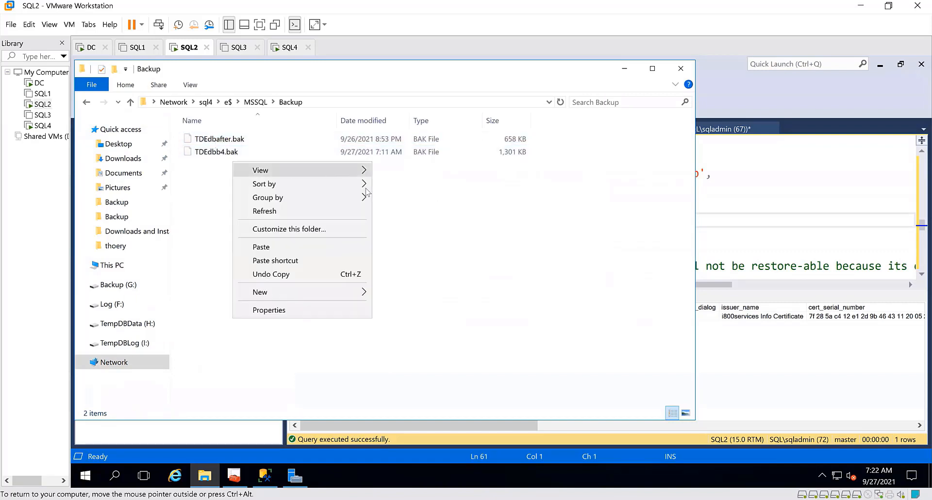
pyautogui.click(418, 203)
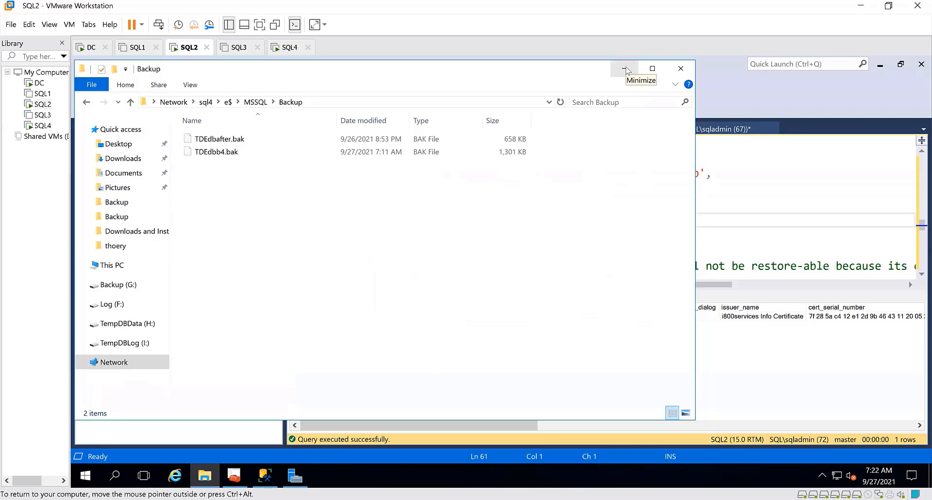
pyautogui.click(625, 68)
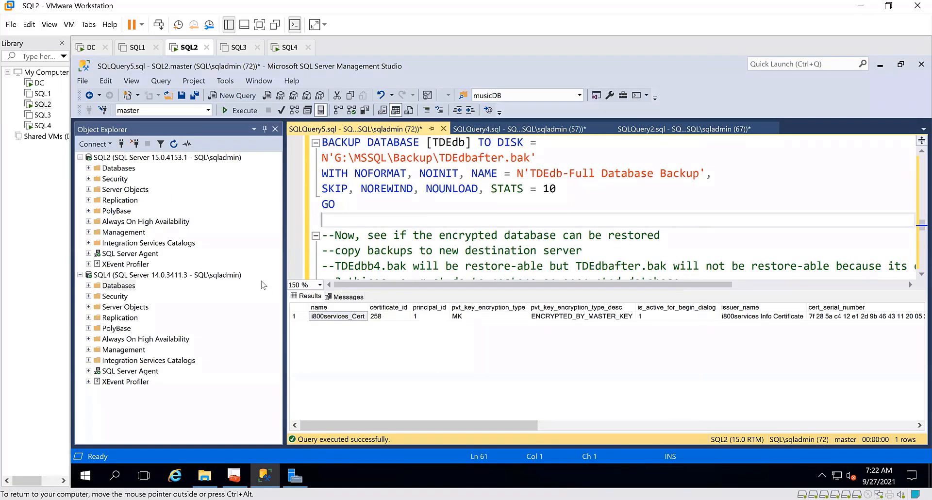
# Step: Start a database restore on SQL4 and load E:\MSSQL\Backup\TDEdbb4.bak as its device source
pyautogui.click(157, 292)
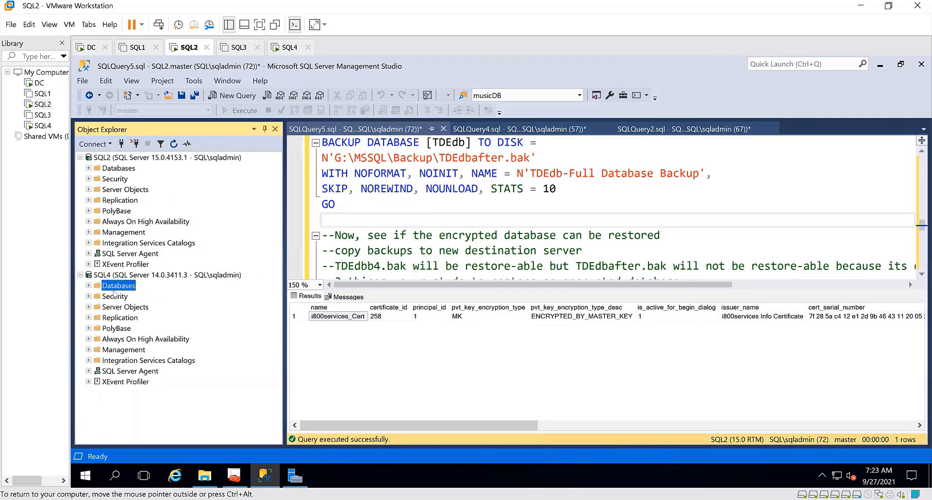
pyautogui.rightClick(116, 290)
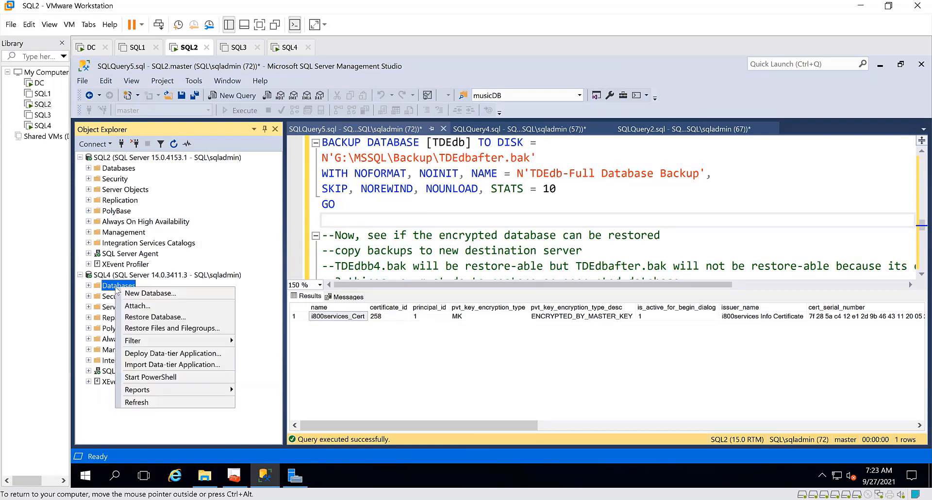
pyautogui.click(159, 318)
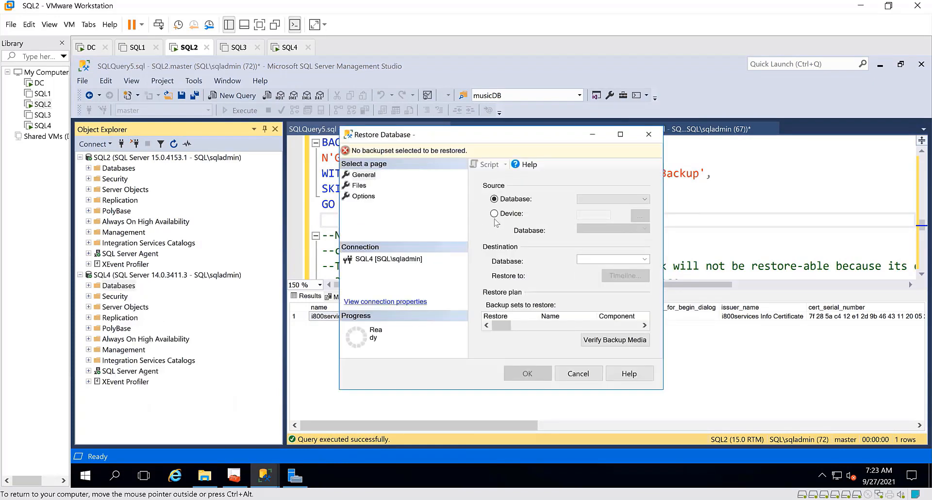
pyautogui.click(494, 213)
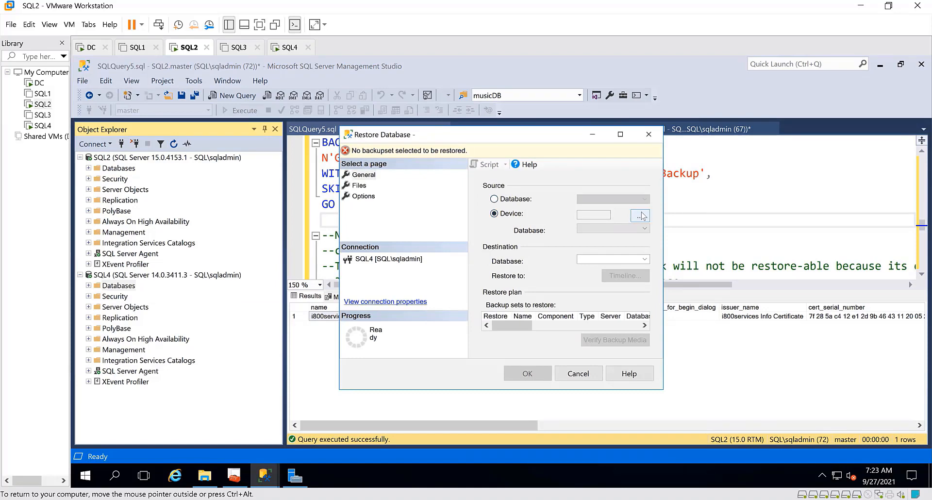
pyautogui.click(640, 215)
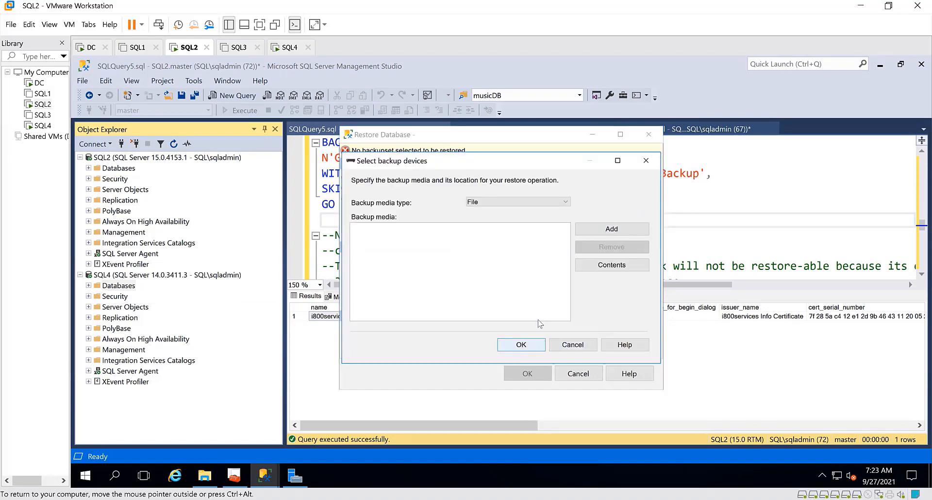
pyautogui.click(624, 230)
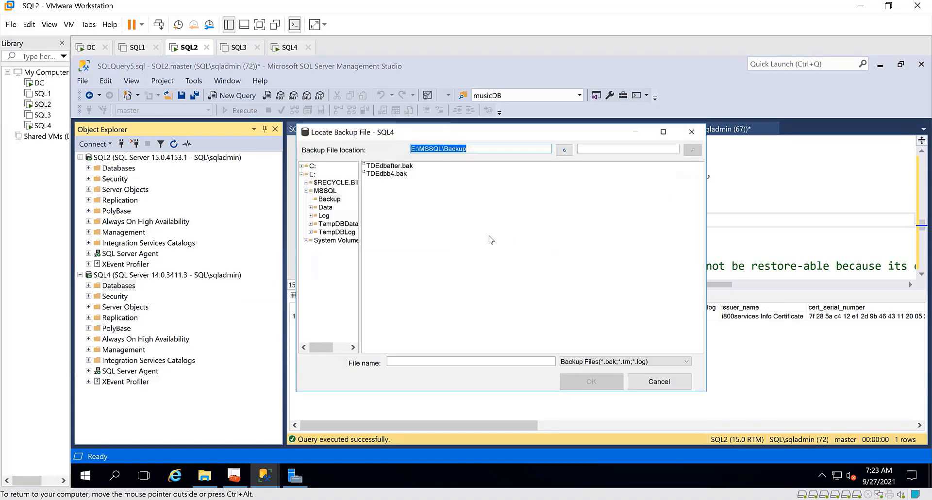
pyautogui.click(391, 175)
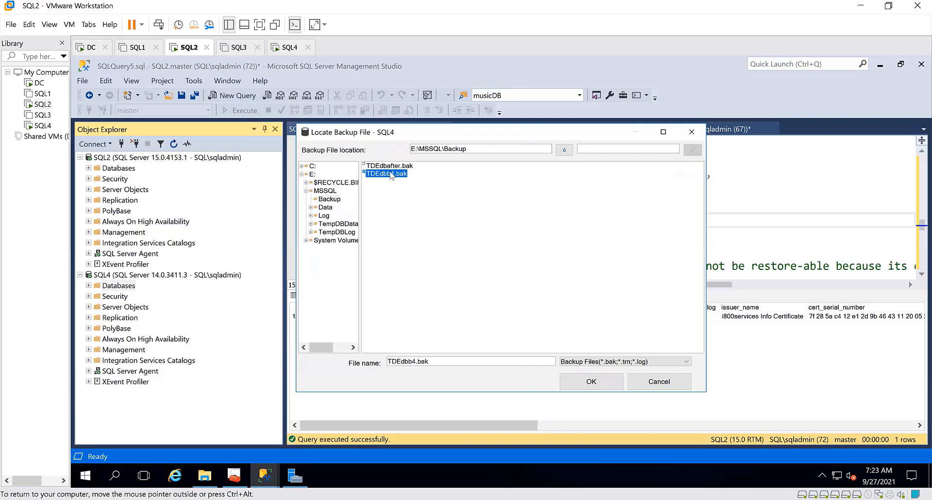
pyautogui.click(591, 382)
pyautogui.click(538, 349)
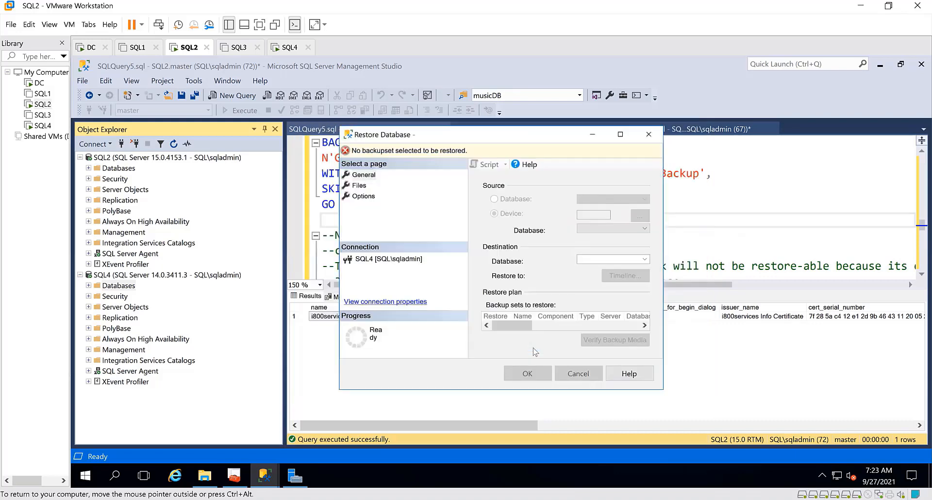
# Step: Review the TDEdb restore file paths, try relocating all files to folder, and close the restore without running it
pyautogui.click(359, 187)
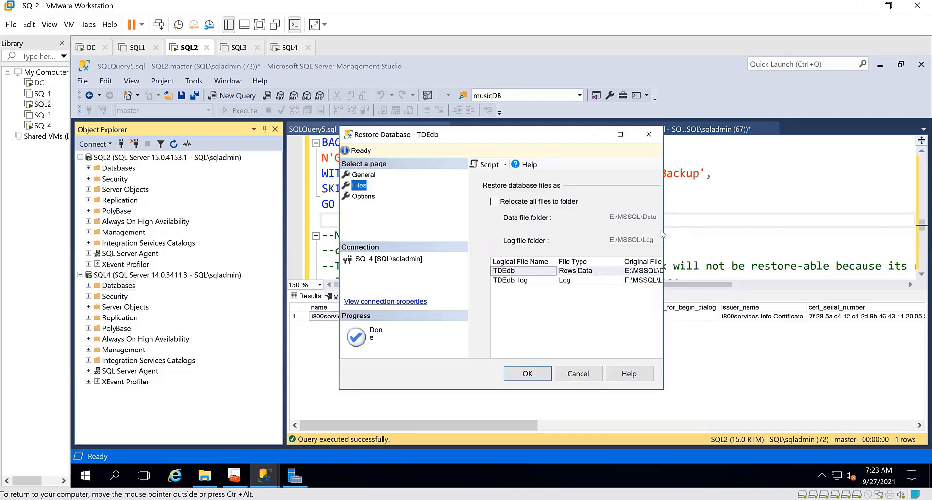
pyautogui.moveTo(663, 230); pyautogui.dragTo(883, 230)
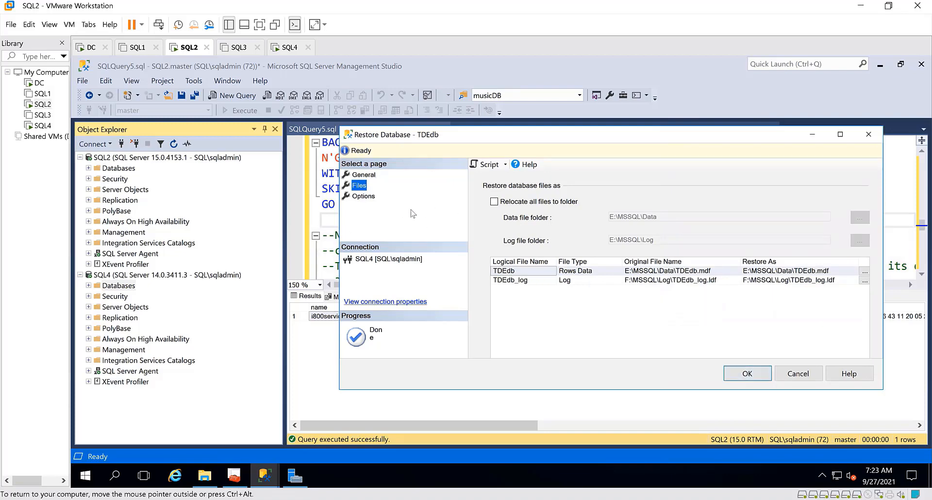
pyautogui.click(494, 202)
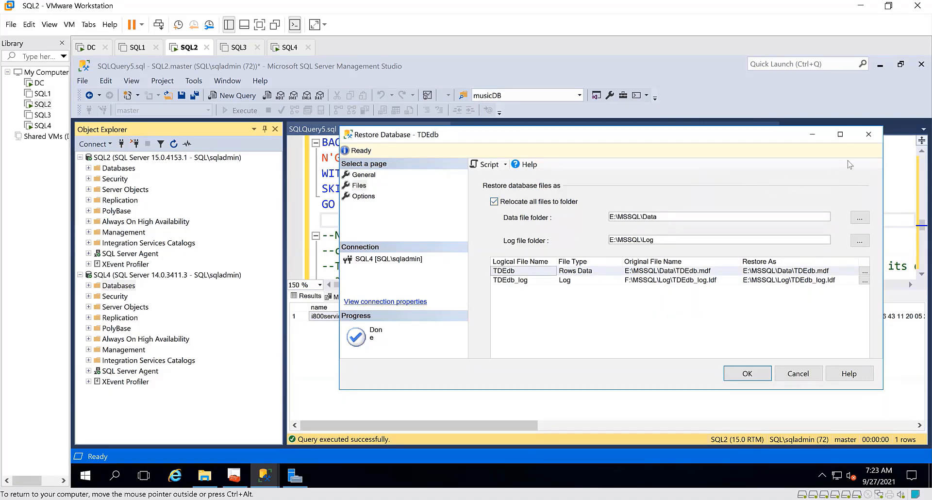
pyautogui.click(869, 135)
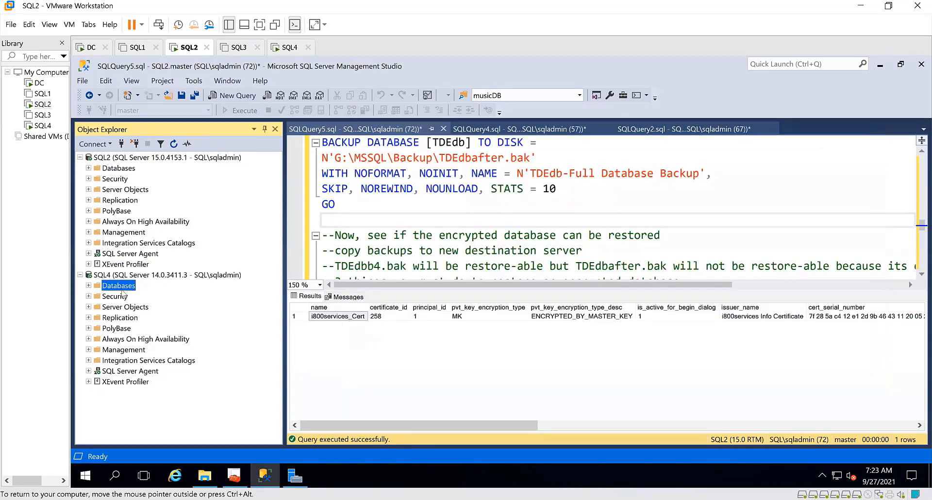
# Step: Start another database restore on SQL4 and try to load E:\MSSQL\Backup\TDEdbafter.bak as its device source
pyautogui.rightClick(120, 289)
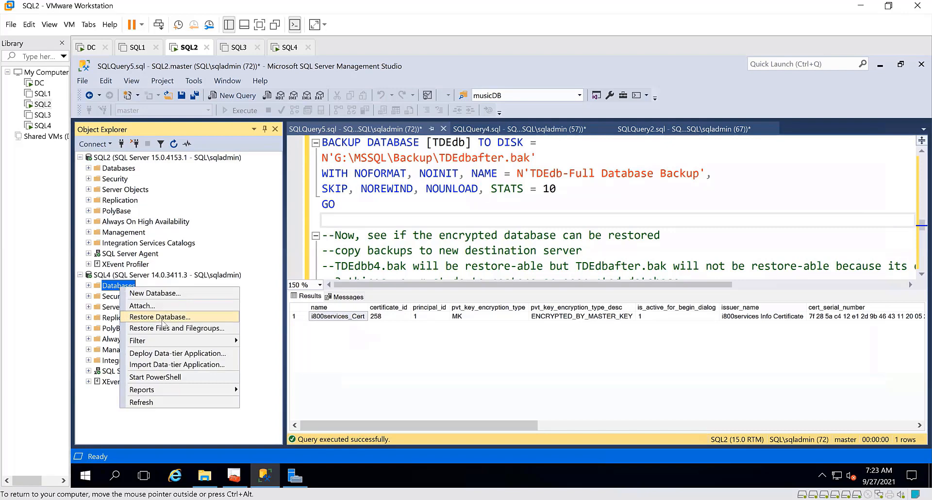
pyautogui.click(164, 324)
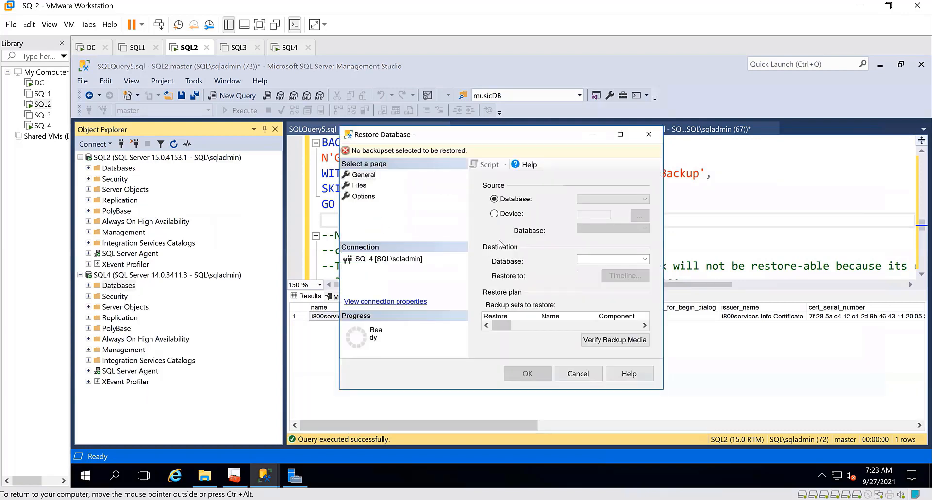
pyautogui.click(494, 214)
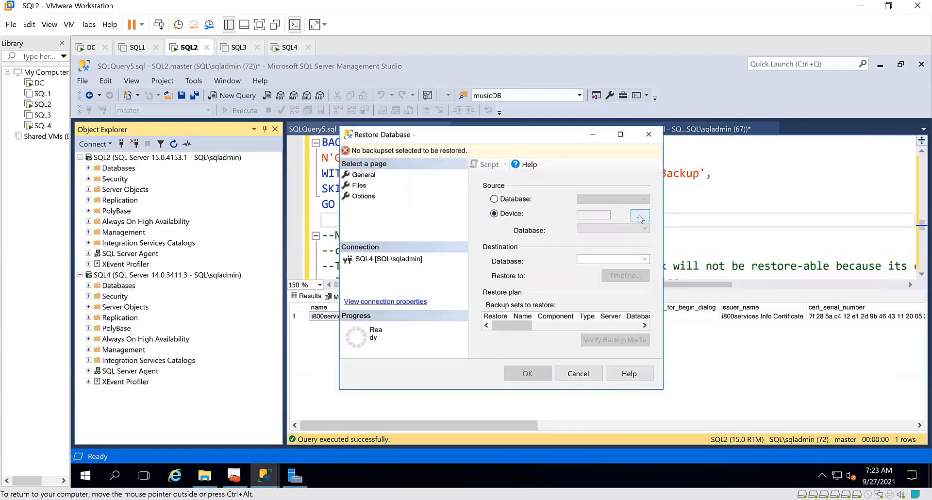
pyautogui.click(639, 216)
pyautogui.click(603, 235)
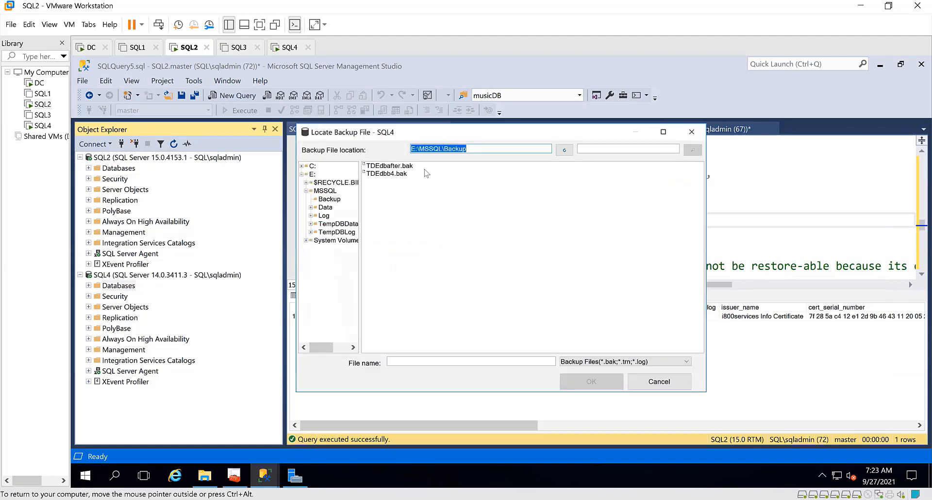
pyautogui.click(391, 166)
pyautogui.click(591, 382)
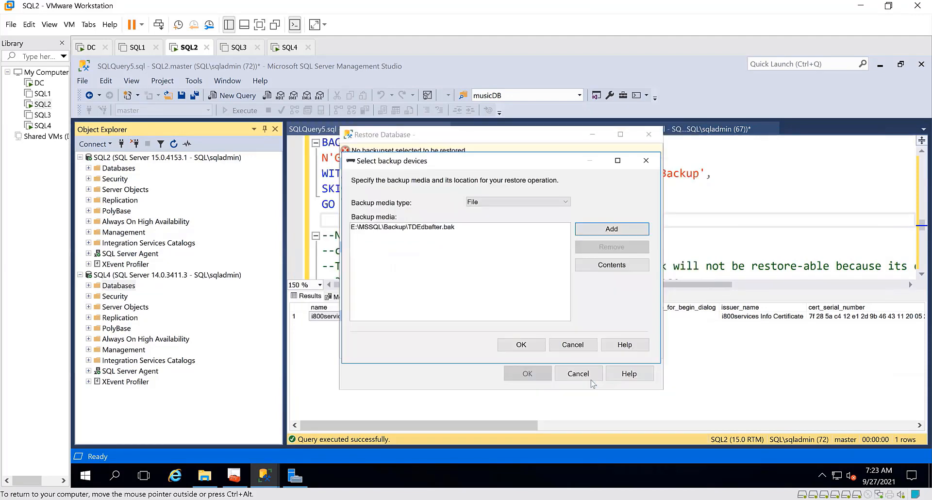
pyautogui.click(520, 346)
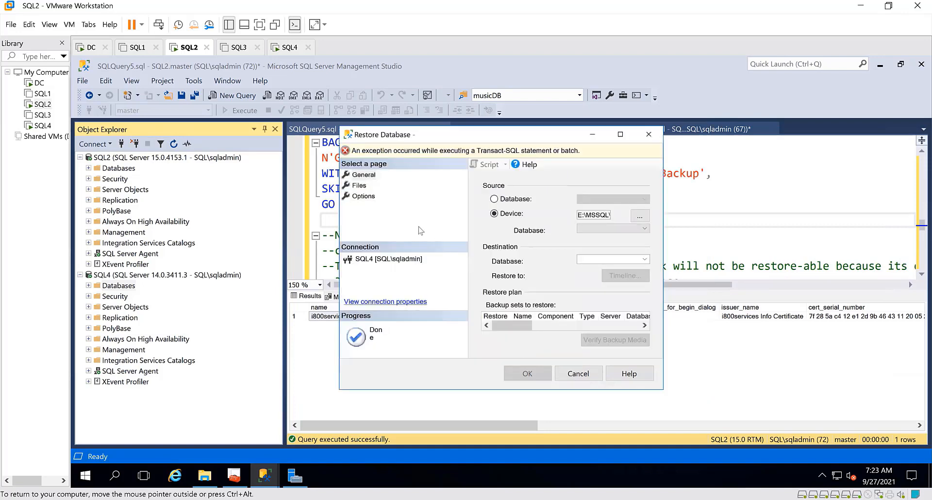
# Step: Examine the restore file list for the TDEdbafter.bak backup and cancel the restore
pyautogui.click(358, 186)
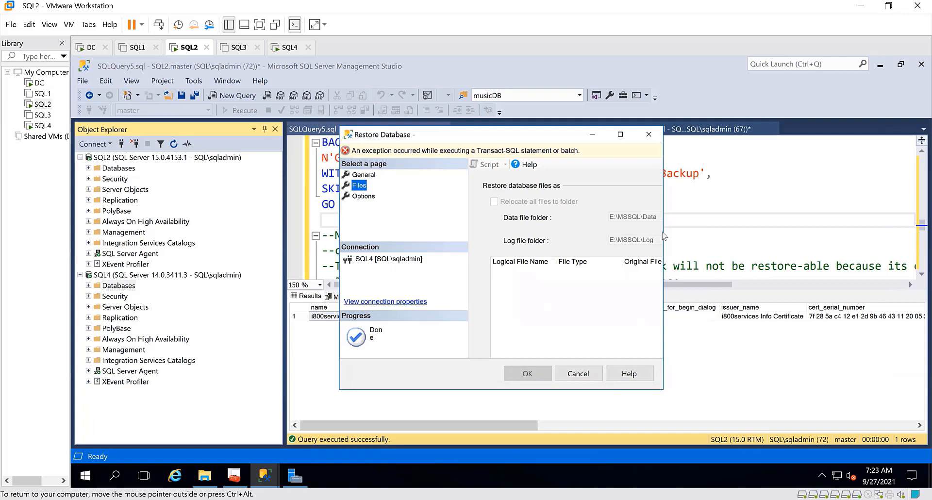
pyautogui.moveTo(664, 232); pyautogui.dragTo(899, 232)
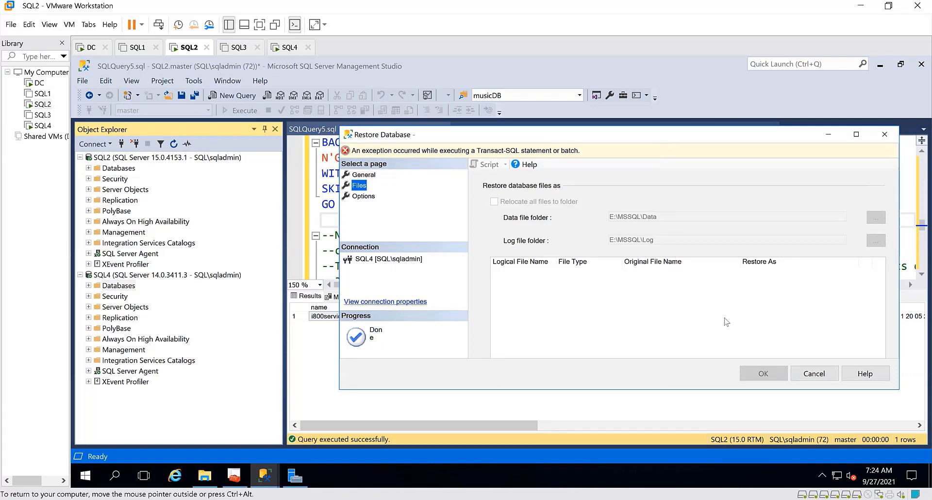
pyautogui.click(814, 374)
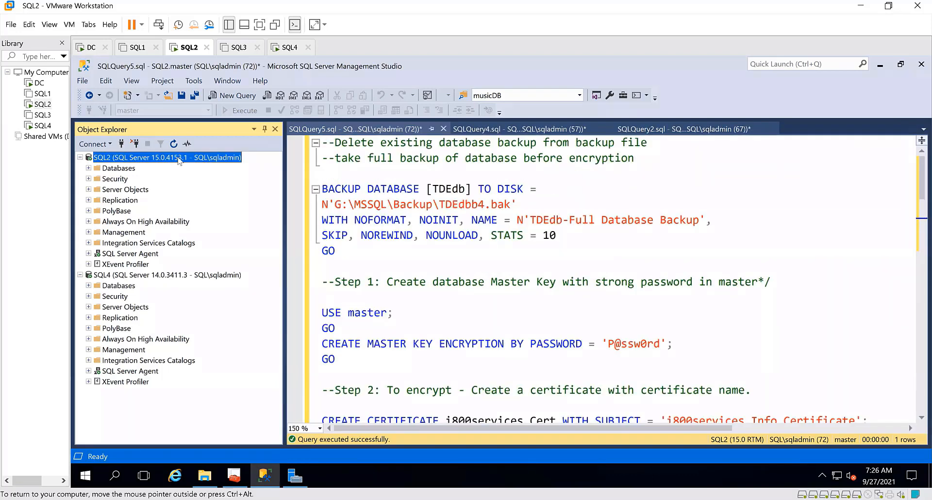